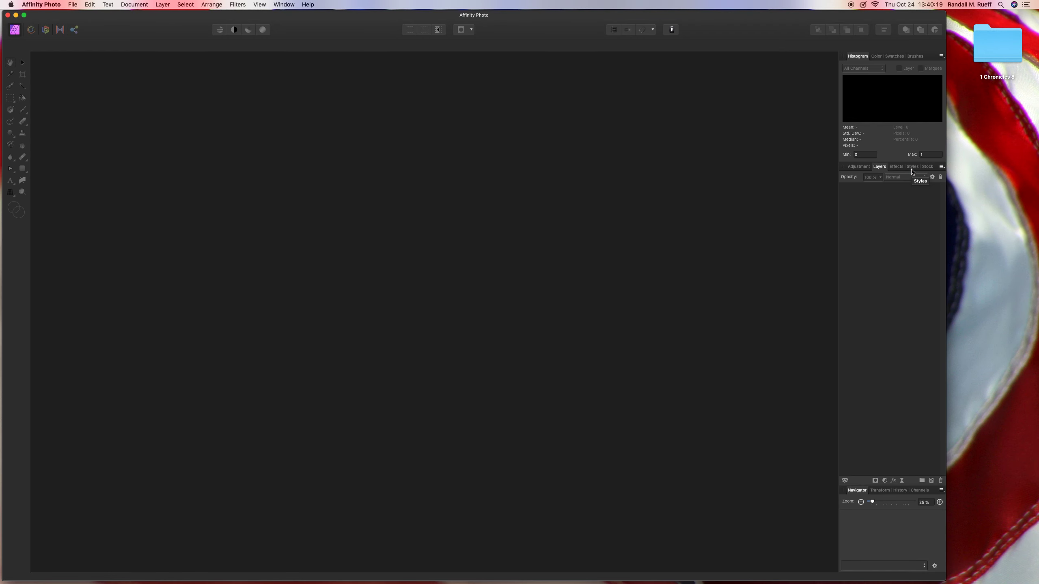
Step: Open the '1 Chronicles 8' Bible photo from the Desktop's '1 Chronicles 8' folder
{"action": "left_click", "coordinate": [73, 4]}
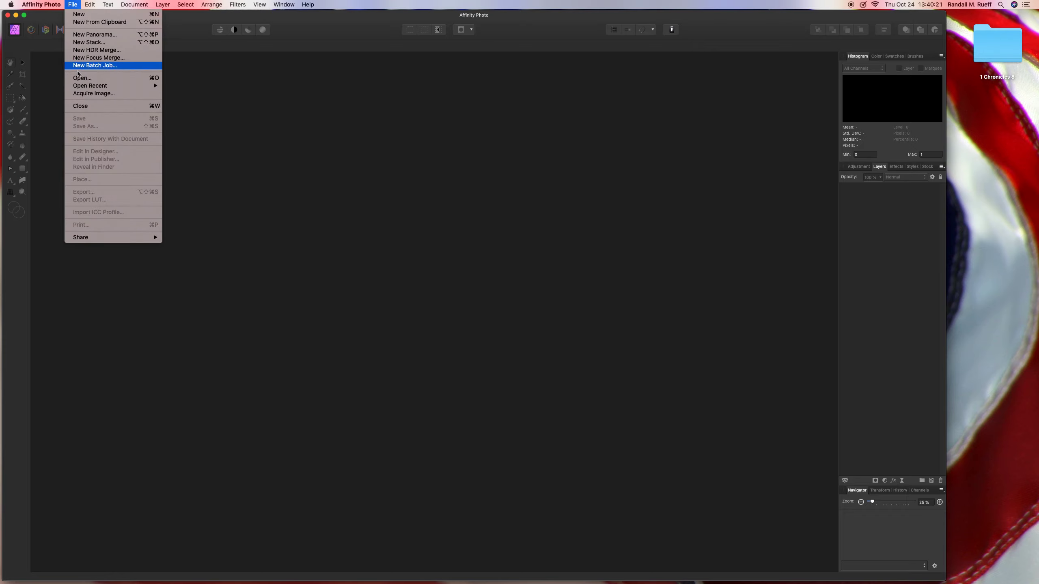
{"action": "left_click", "coordinate": [80, 78]}
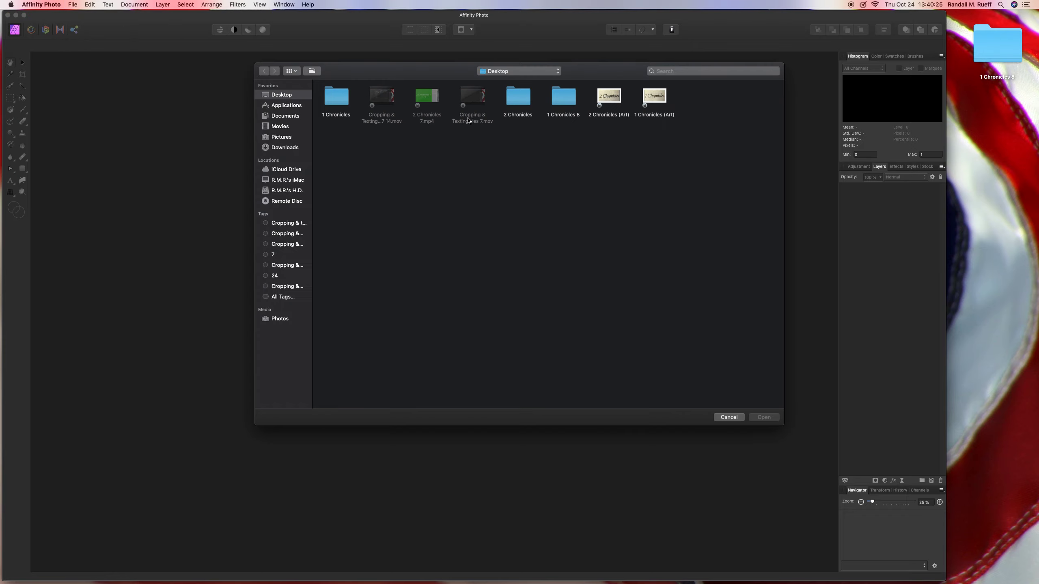
{"action": "double_click", "coordinate": [564, 98]}
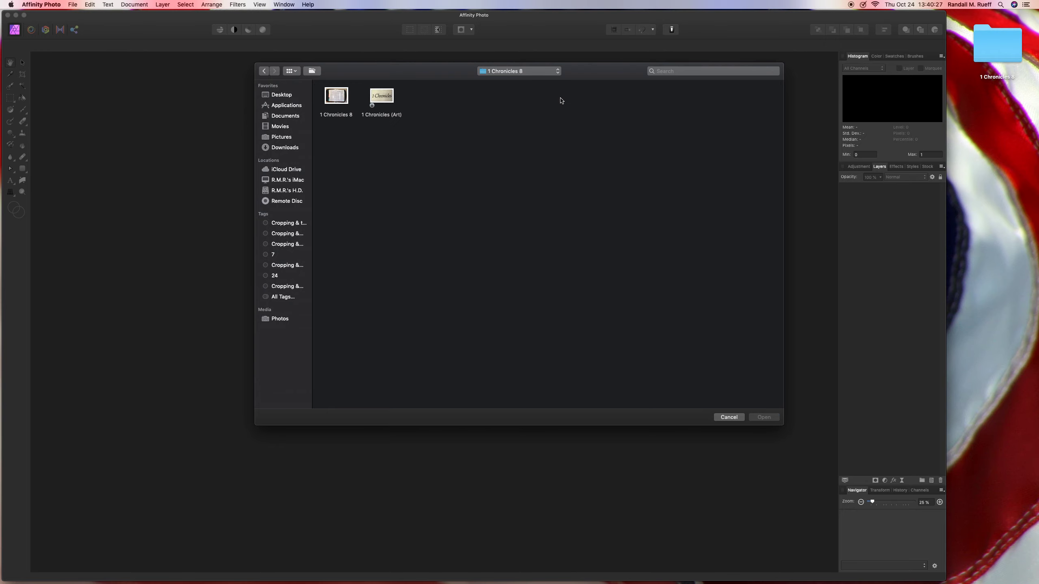
{"action": "left_click", "coordinate": [343, 96]}
{"action": "double_click", "coordinate": [343, 96]}
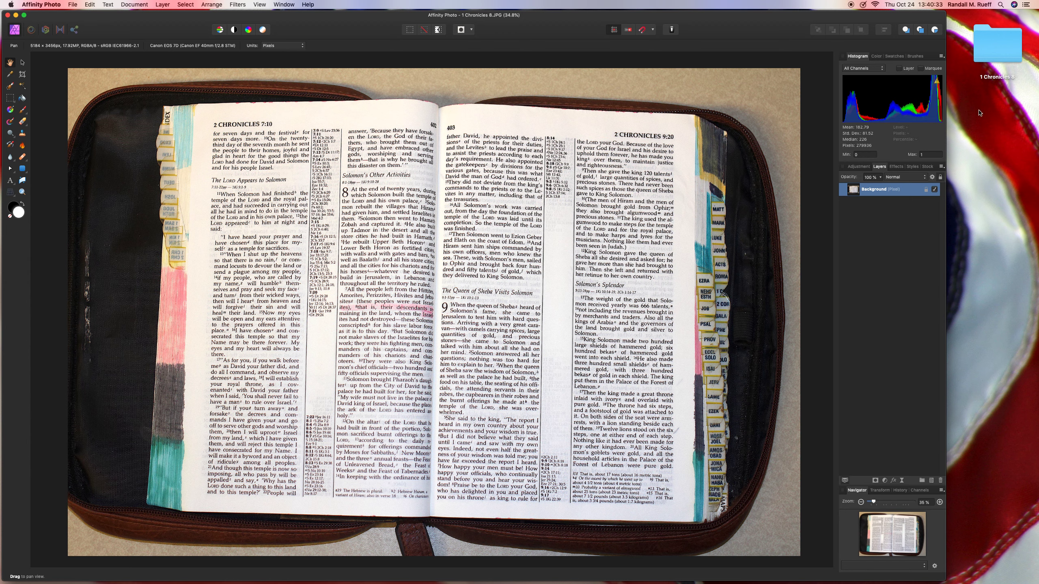
Step: Change the desktop folder name from '1 Chronicles 8' to '2 Chronicles 8'
{"action": "left_click", "coordinate": [985, 77]}
{"action": "left_click", "coordinate": [987, 77]}
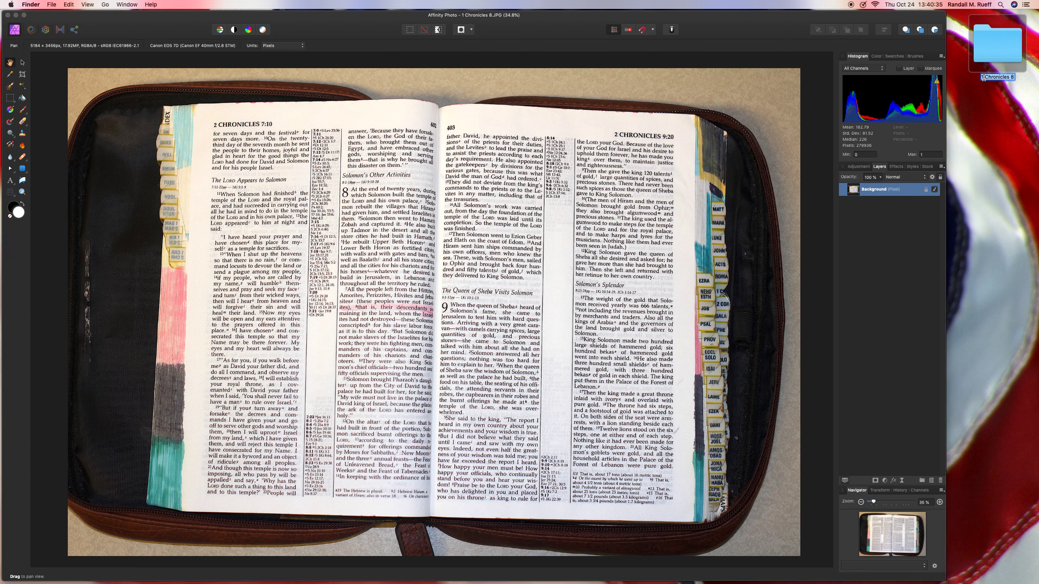
{"action": "type", "text": "2"}
{"action": "left_click", "coordinate": [990, 107]}
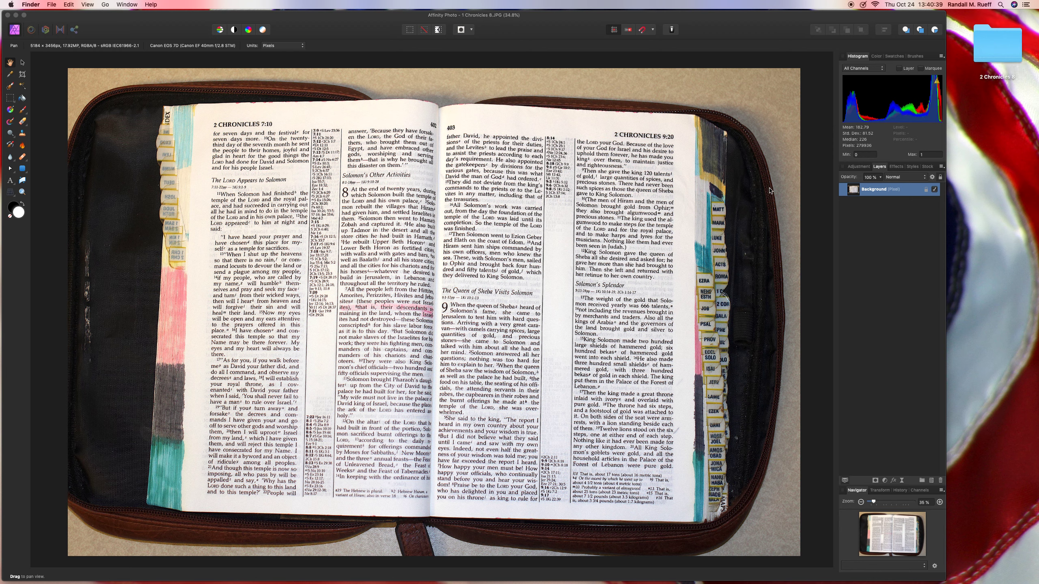
Step: Crop the spread to the left page's right column through the right page, then choose Save Flattened
{"action": "left_click", "coordinate": [23, 75]}
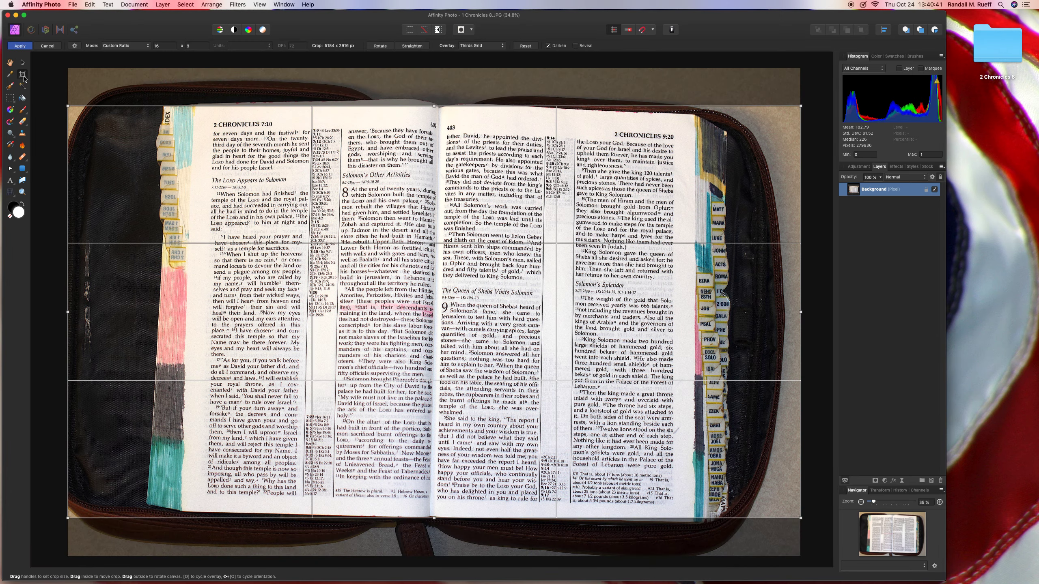
{"action": "left_click_drag", "start_coordinate": [68, 106], "coordinate": [179, 169]}
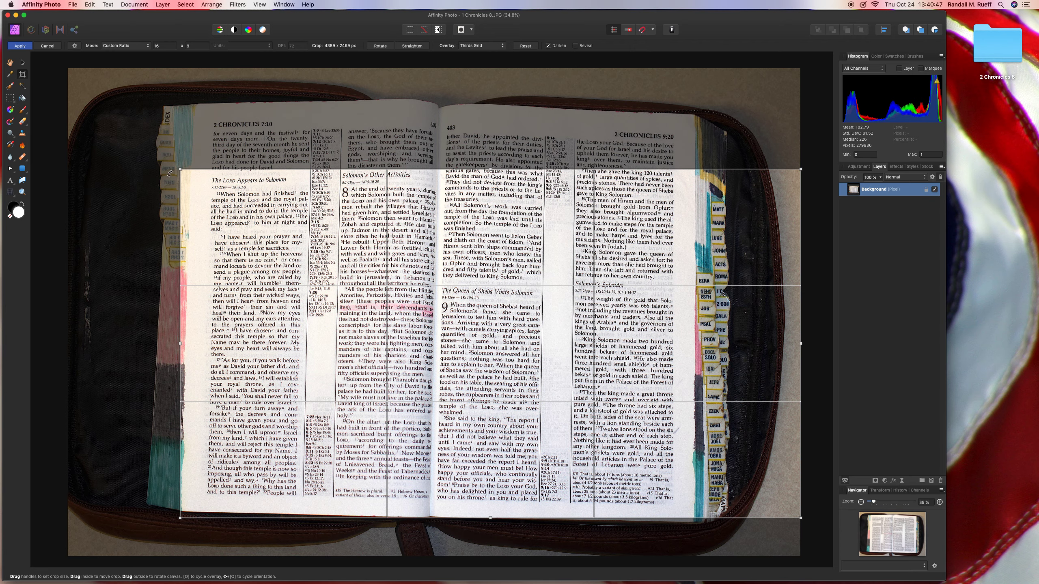
{"action": "left_click_drag", "start_coordinate": [182, 170], "coordinate": [84, 114]}
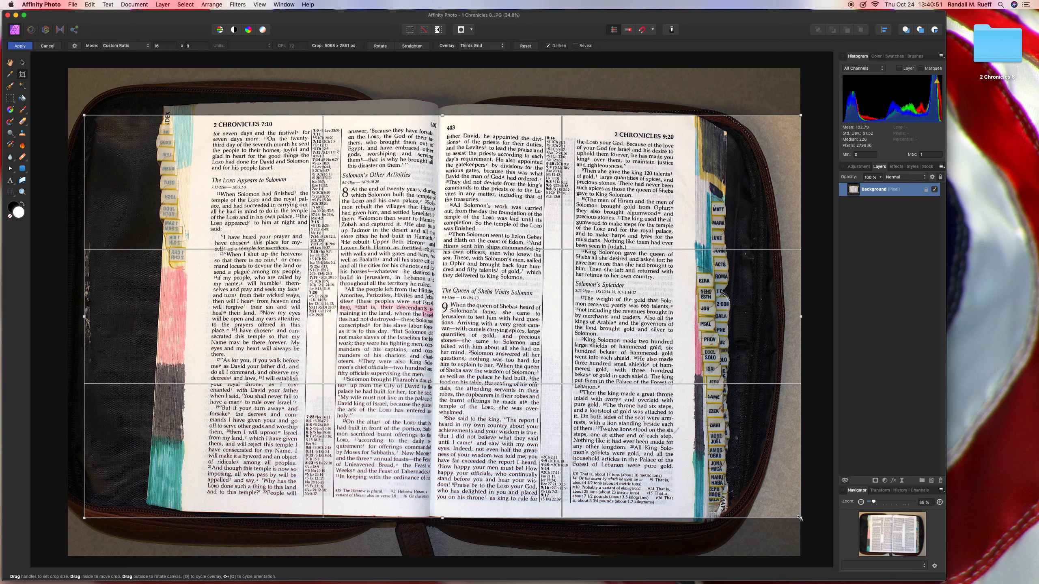
{"action": "left_click_drag", "start_coordinate": [549, 366], "coordinate": [757, 367]}
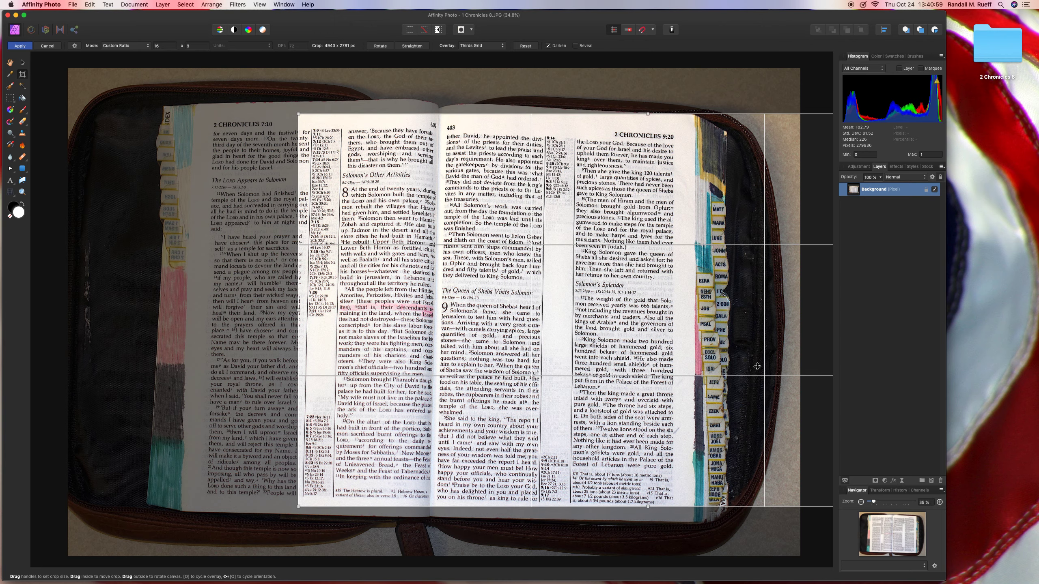
{"action": "key", "text": "Return"}
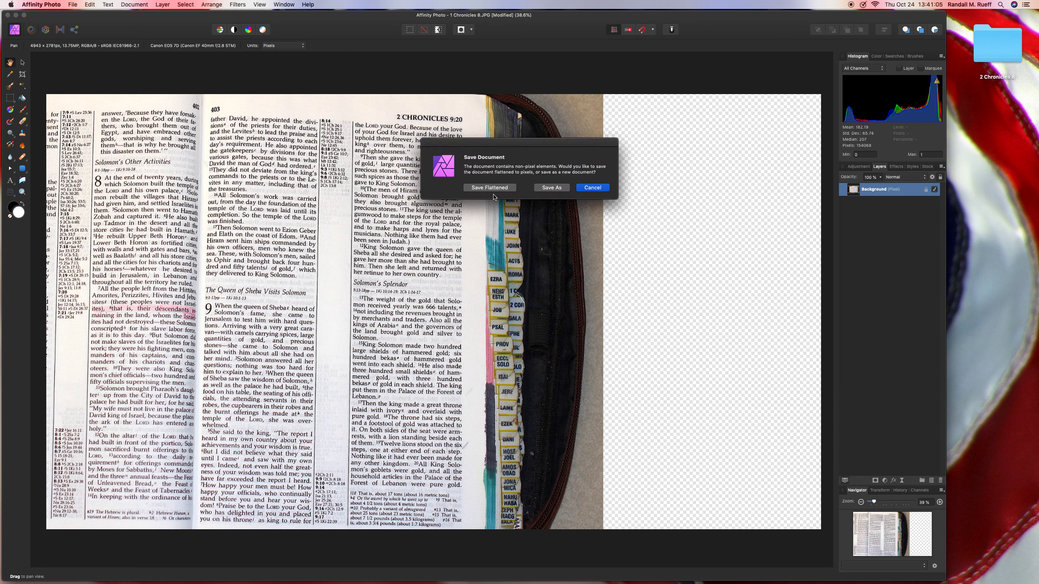
{"action": "left_click", "coordinate": [495, 188]}
Step: Draw a thin rectangle along the left edge, tilted about -1.3° and slightly widened
{"action": "left_click", "coordinate": [29, 176]}
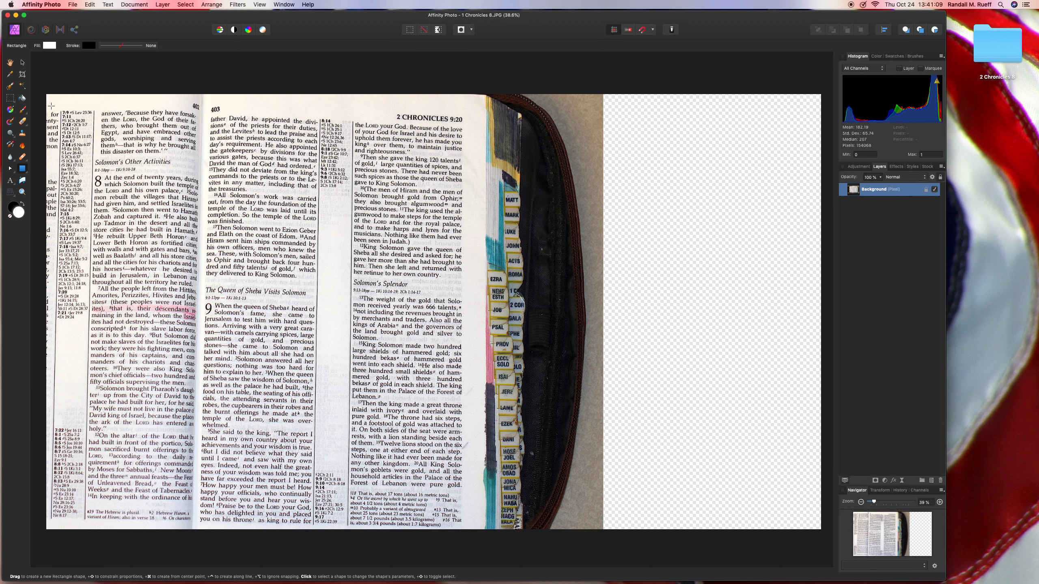
{"action": "left_click_drag", "start_coordinate": [37, 93], "coordinate": [50, 533]}
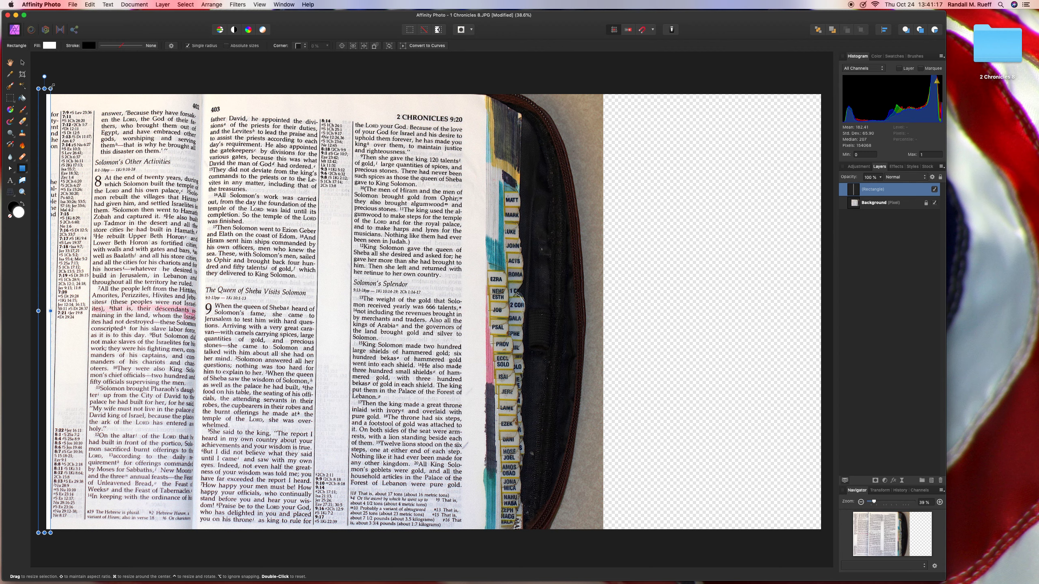
{"action": "left_click_drag", "start_coordinate": [53, 85], "coordinate": [56, 118]}
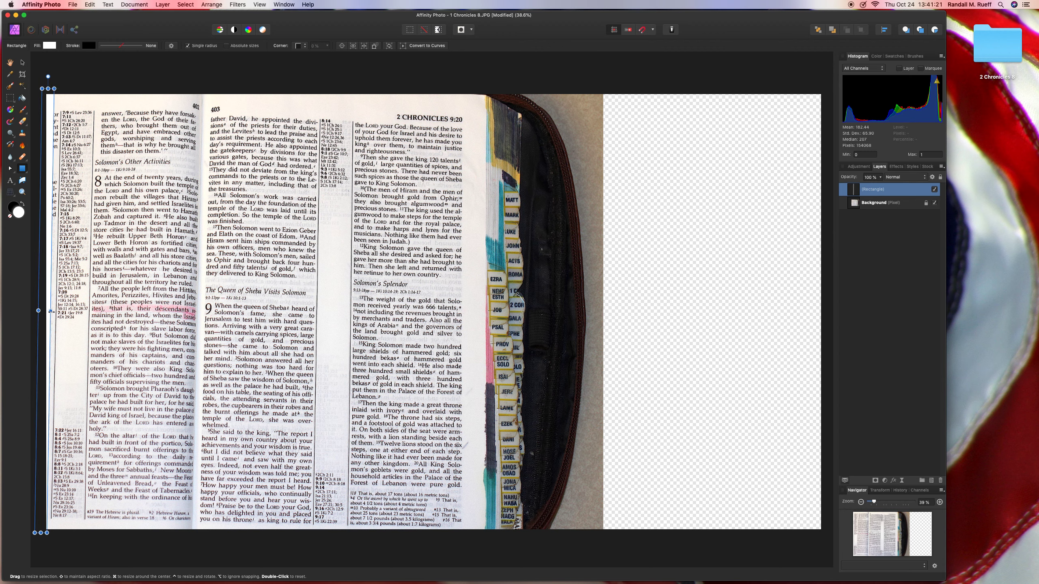
{"action": "left_click_drag", "start_coordinate": [51, 312], "coordinate": [54, 311]}
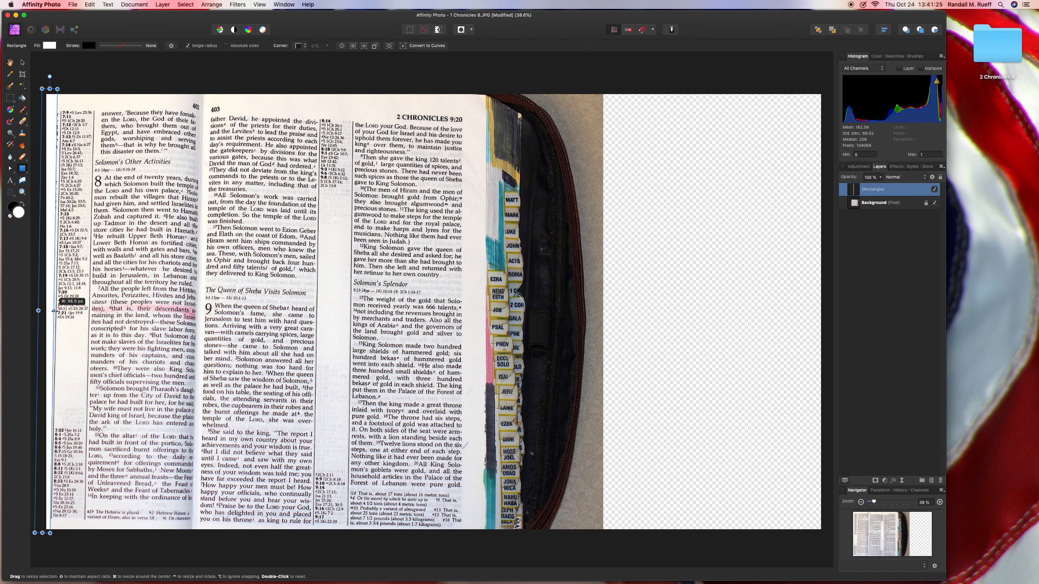
{"action": "left_click_drag", "start_coordinate": [55, 310], "coordinate": [52, 311]}
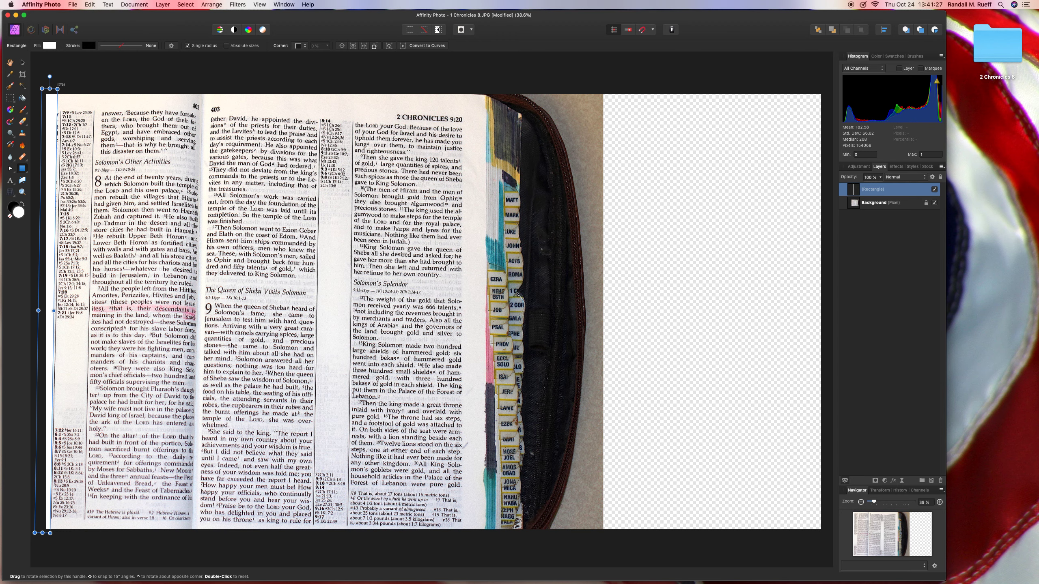
{"action": "left_click_drag", "start_coordinate": [64, 84], "coordinate": [62, 84]}
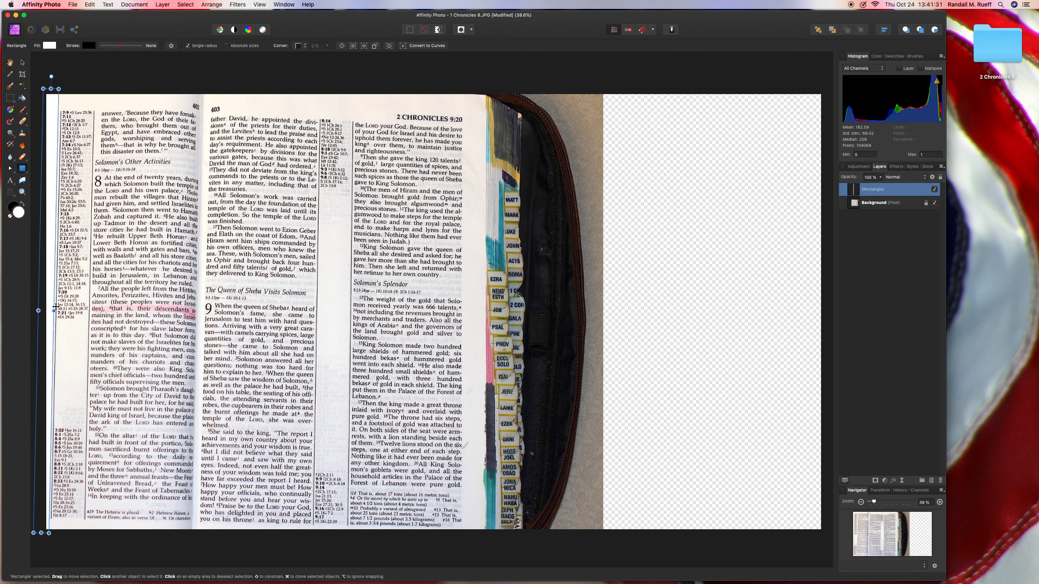
{"action": "left_click_drag", "start_coordinate": [54, 310], "coordinate": [54, 310]}
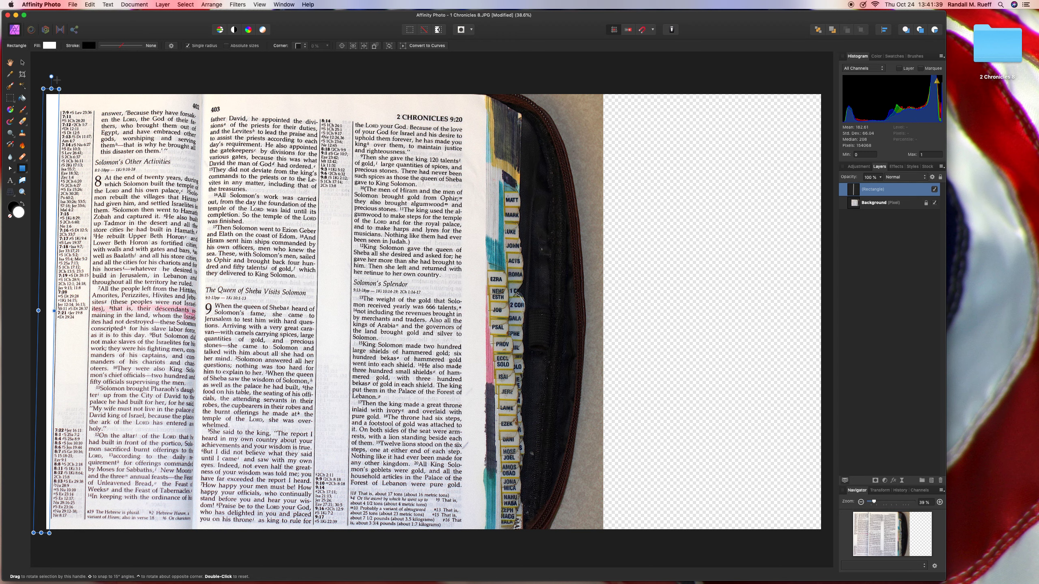
{"action": "key", "text": "a"}
{"action": "left_click", "coordinate": [45, 71]}
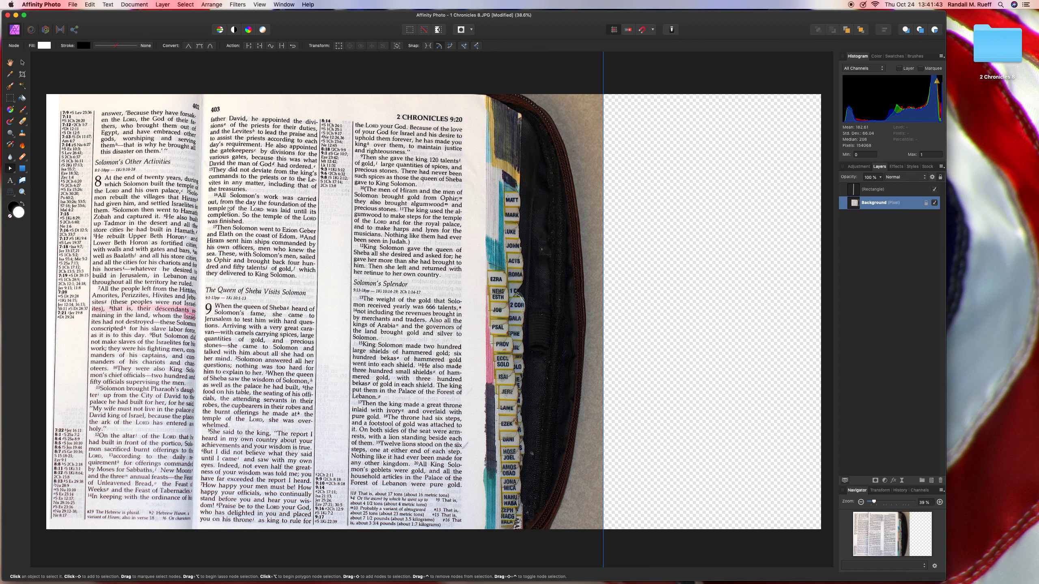
Step: Draw a large rectangle panel over the photo's empty right portion
{"action": "left_click", "coordinate": [22, 168]}
{"action": "left_click", "coordinate": [57, 172]}
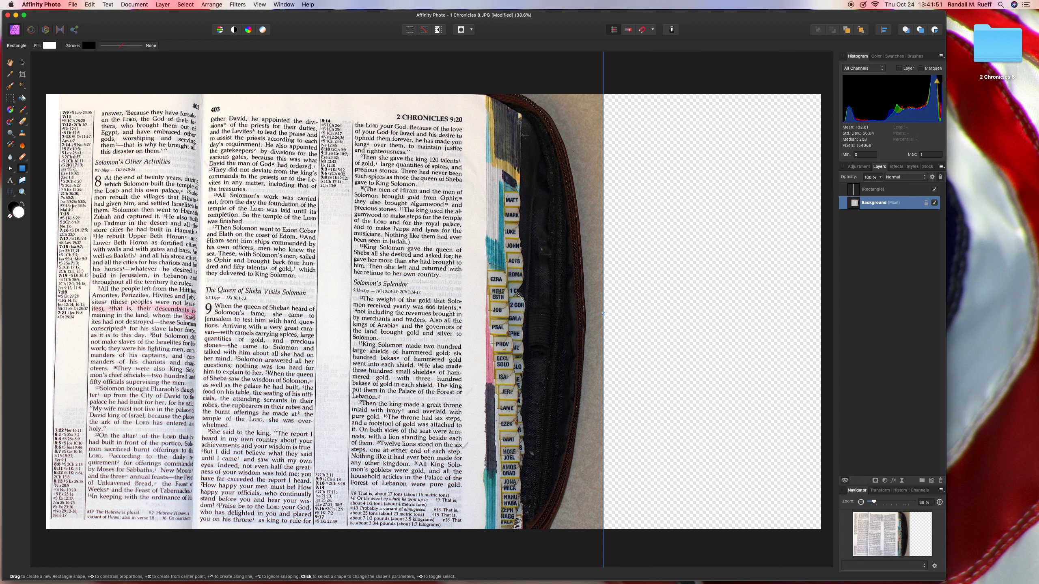
{"action": "mouse_move", "coordinate": [825, 90]}
{"action": "left_mouse_down"}
{"action": "mouse_move", "coordinate": [638, 238]}
{"action": "mouse_move", "coordinate": [557, 412]}
{"action": "mouse_move", "coordinate": [531, 552]}
{"action": "left_mouse_up"}
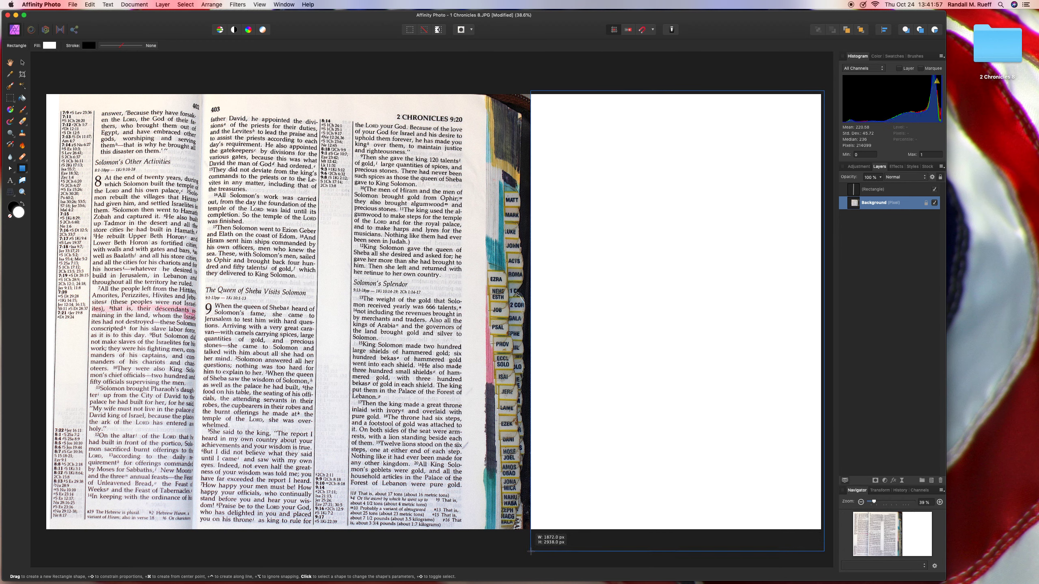
{"action": "left_click_drag", "start_coordinate": [531, 553], "coordinate": [531, 552]}
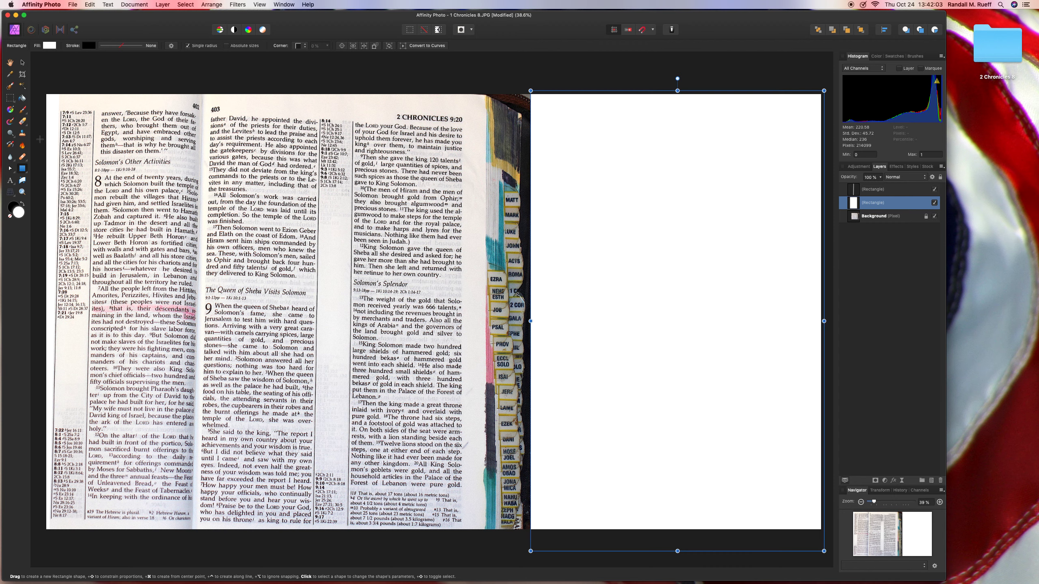
Step: Try blue, pink, red and green fills on the panel, settling on brown
{"action": "left_click", "coordinate": [49, 46]}
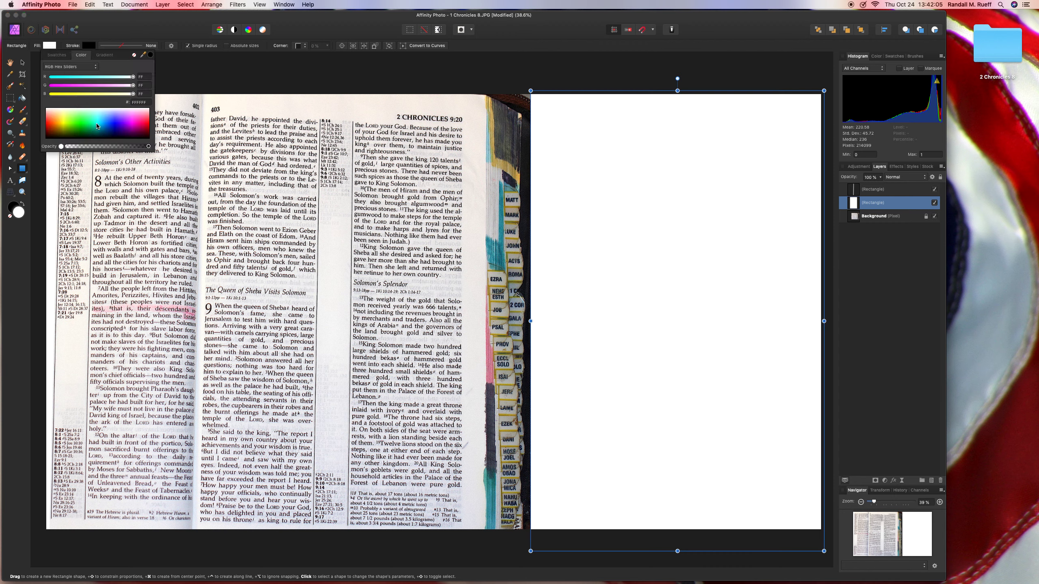
{"action": "left_click", "coordinate": [118, 127]}
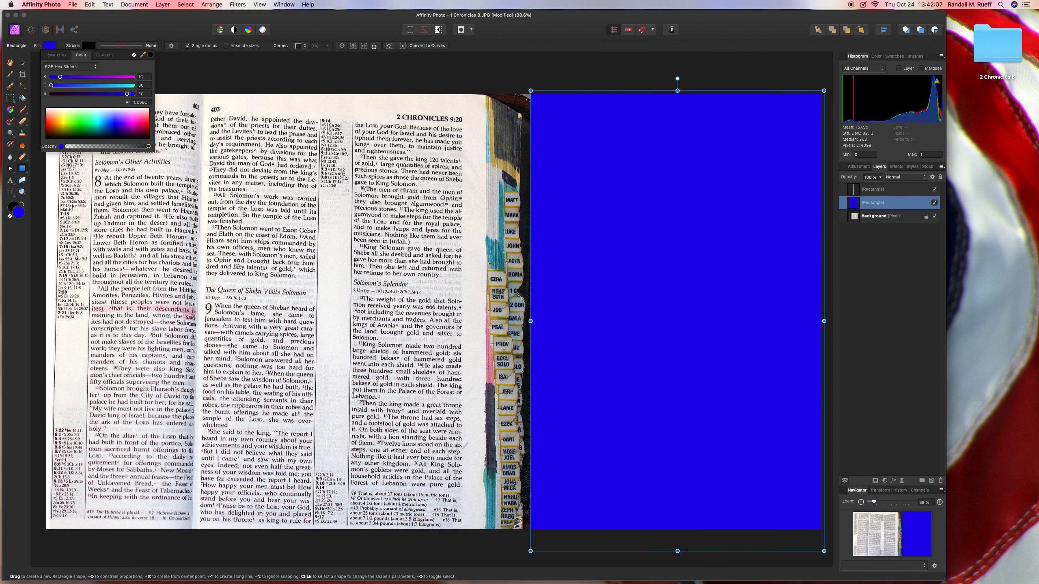
{"action": "left_click", "coordinate": [138, 127]}
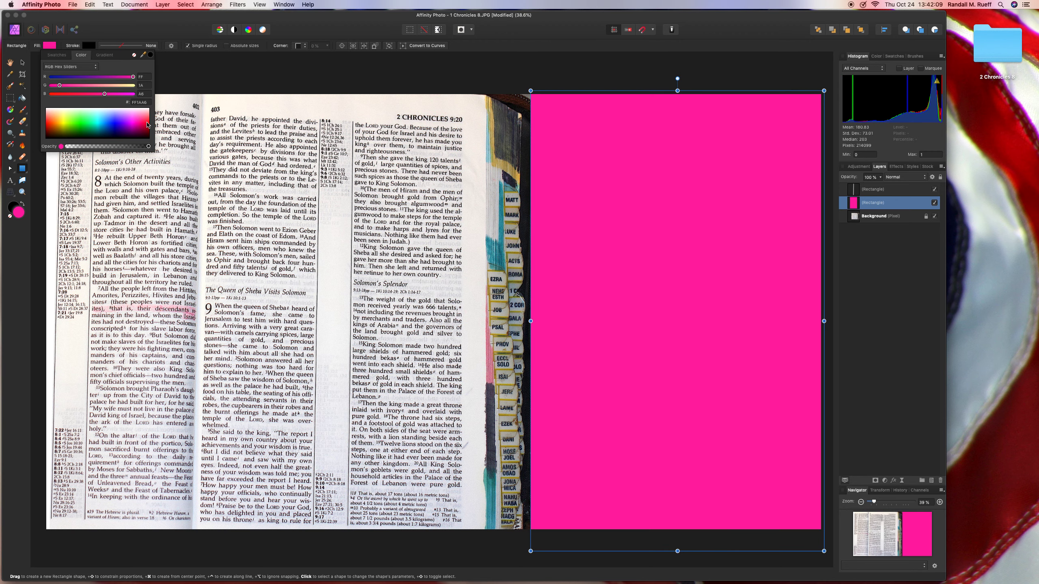
{"action": "left_click", "coordinate": [148, 125]}
{"action": "left_click", "coordinate": [147, 127]}
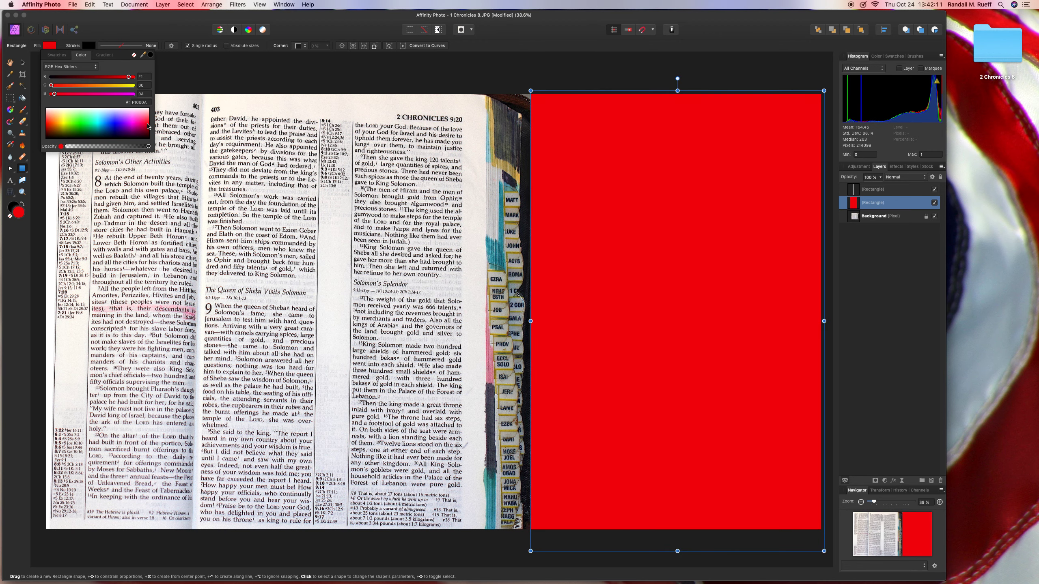
{"action": "left_click", "coordinate": [90, 131]}
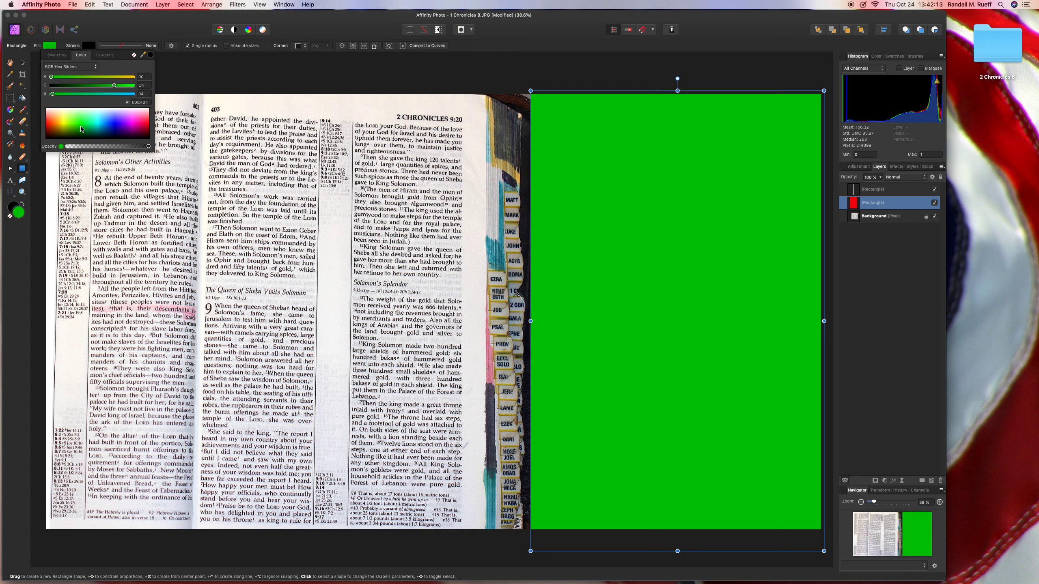
{"action": "left_click", "coordinate": [58, 130]}
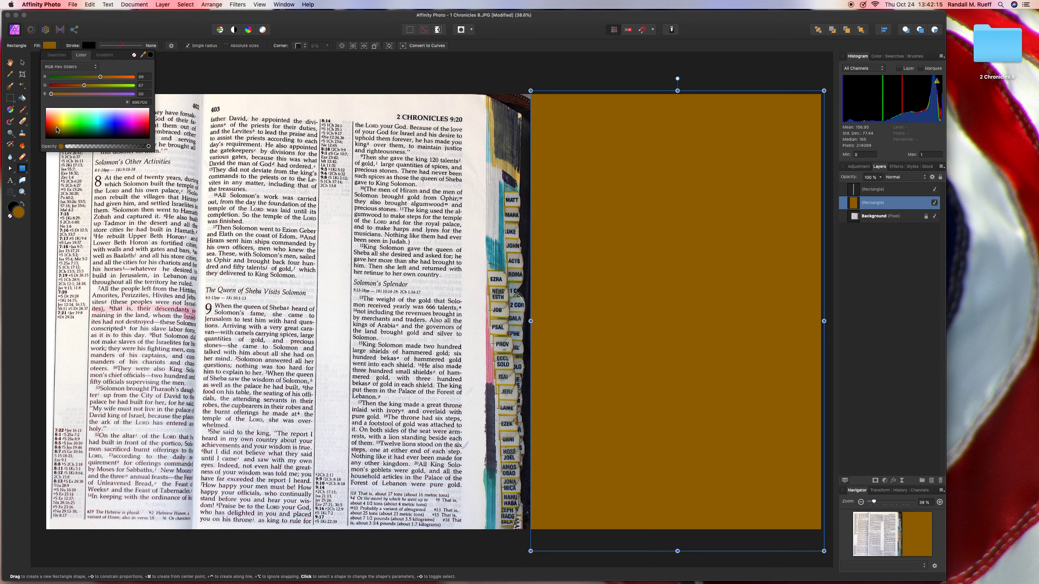
Step: Add an artistic text title '2 Chronicles 8 / 1 - 18' on the brown panel
{"action": "key", "text": "a"}
{"action": "left_click", "coordinate": [121, 104]}
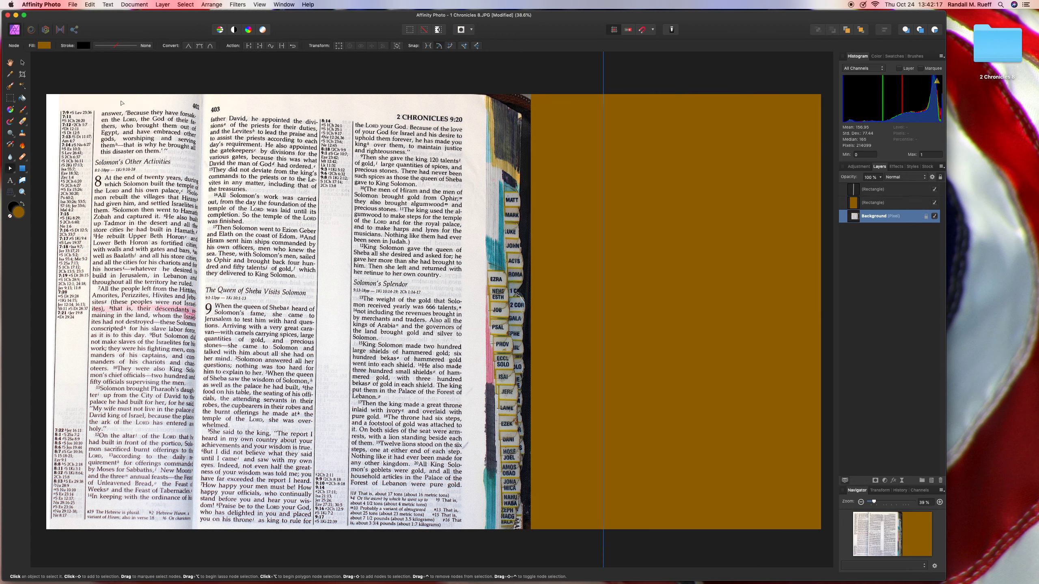
{"action": "left_click", "coordinate": [11, 181]}
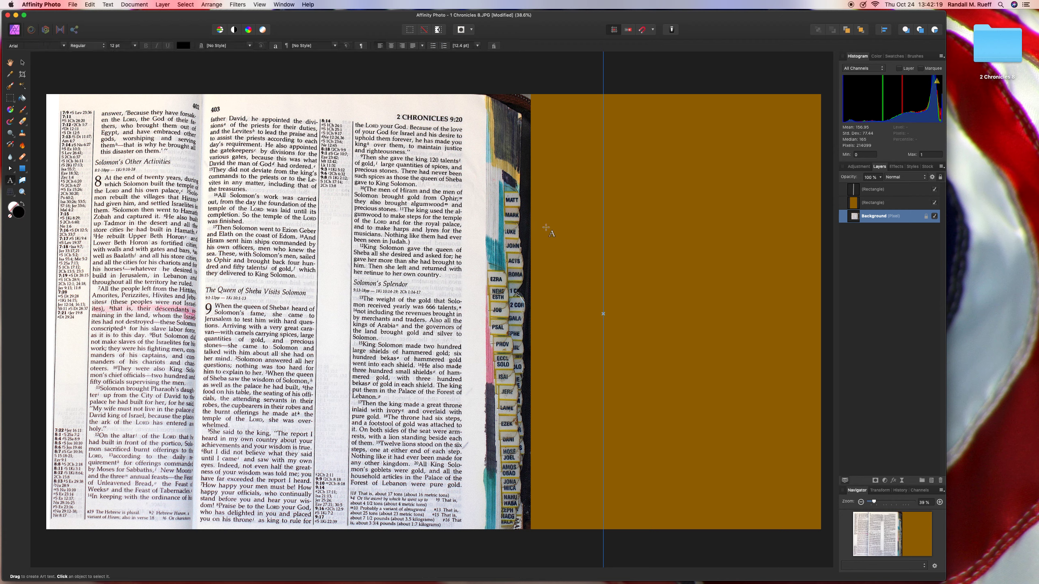
{"action": "left_click_drag", "start_coordinate": [550, 222], "coordinate": [568, 244]}
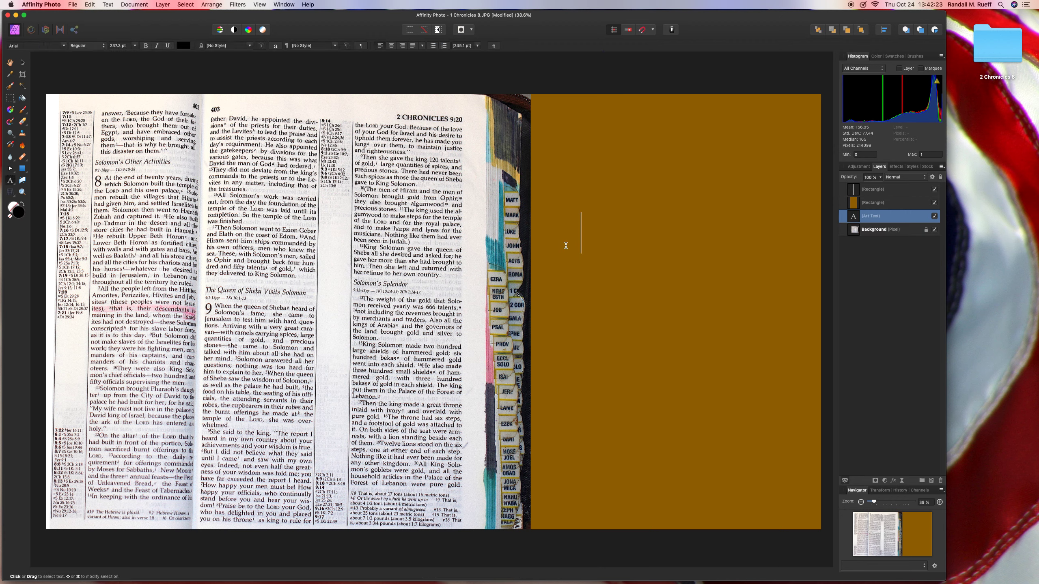
{"action": "type", "text": "Chron"}
{"action": "type", "text": "9:1 - 18"}
{"action": "key", "text": "Escape"}
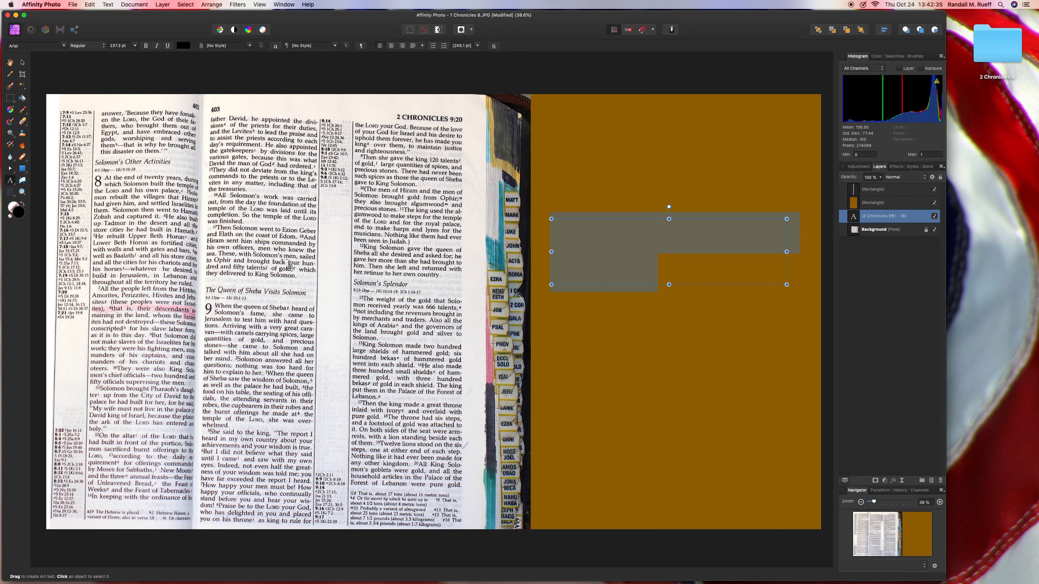
Step: Centre the title, colour it white, and bring it forward with Move Forward One
{"action": "left_click", "coordinate": [385, 46]}
{"action": "left_click", "coordinate": [186, 46]}
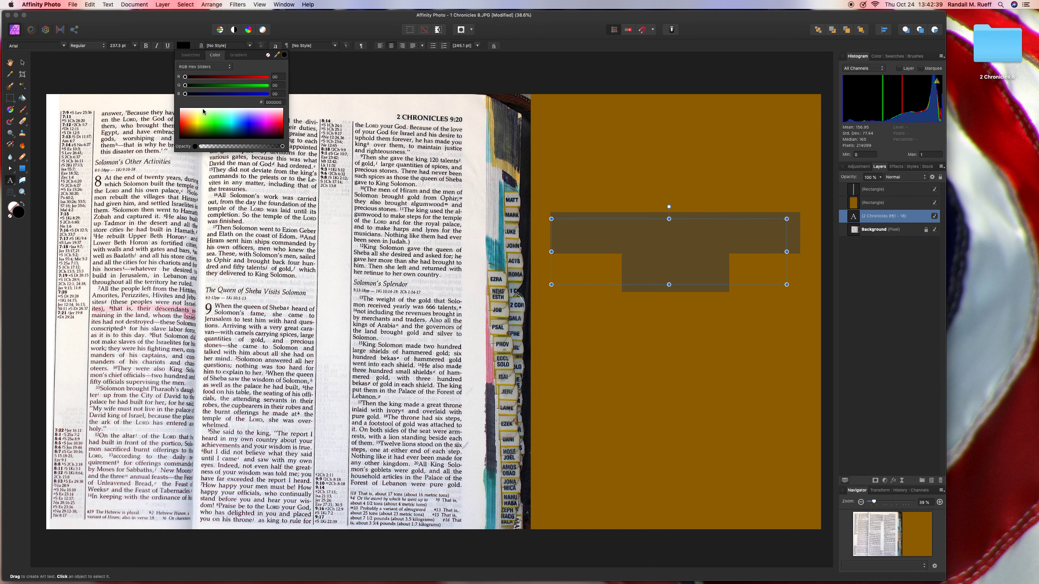
{"action": "left_click", "coordinate": [203, 109]}
{"action": "left_click", "coordinate": [212, 4]}
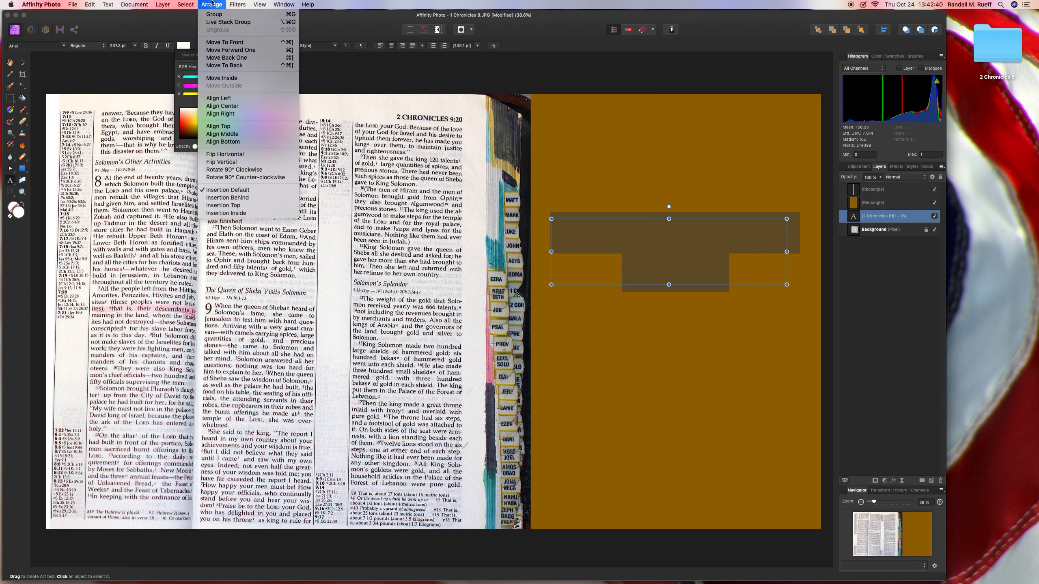
{"action": "left_click", "coordinate": [225, 49]}
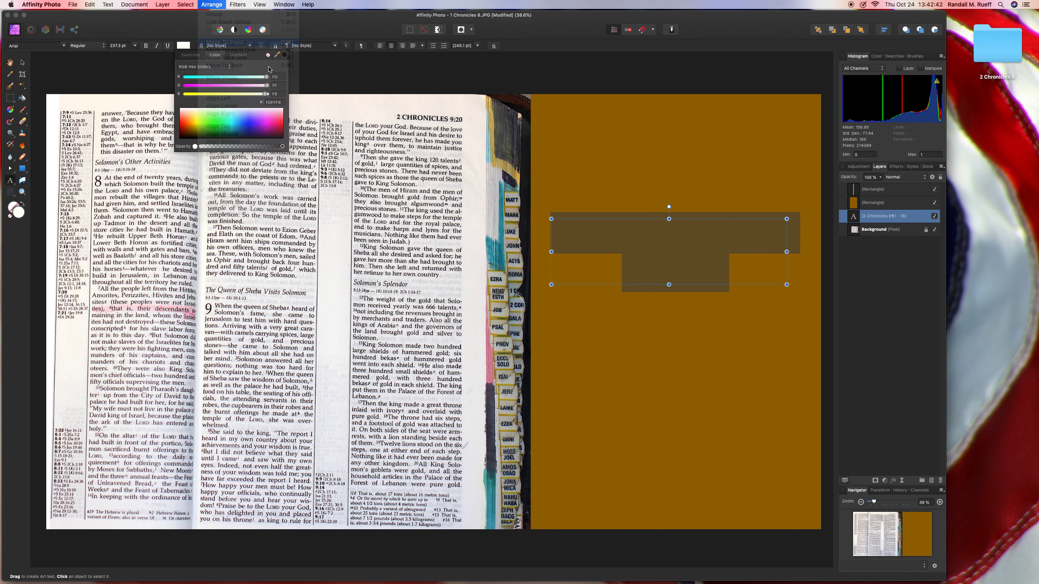
{"action": "left_click", "coordinate": [24, 62]}
Step: Move the title lower on the panel and enlarge it
{"action": "left_click_drag", "start_coordinate": [663, 250], "coordinate": [658, 276]}
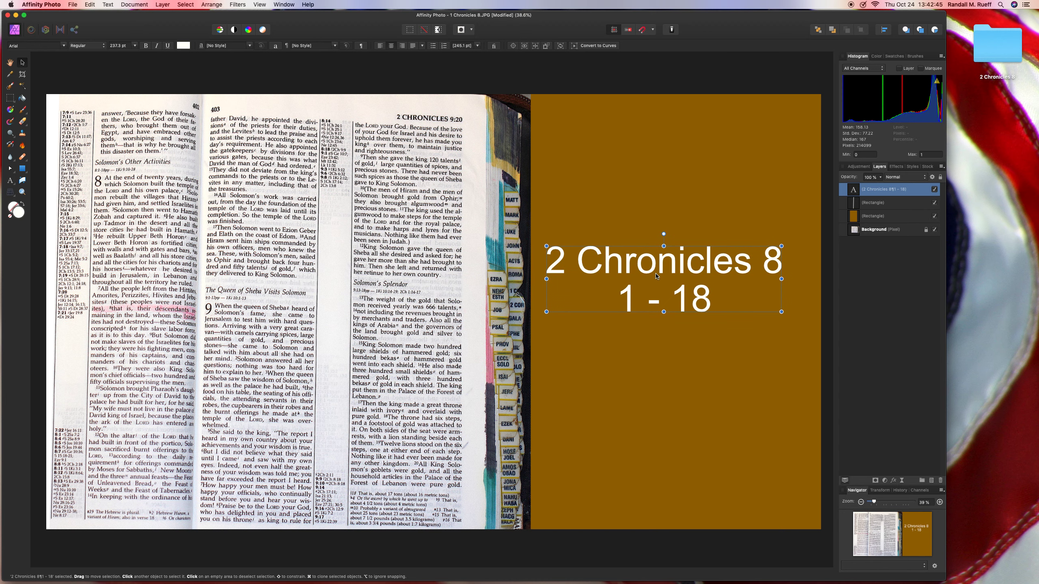
{"action": "left_click_drag", "start_coordinate": [781, 311], "coordinate": [802, 319]}
{"action": "left_click_drag", "start_coordinate": [682, 270], "coordinate": [684, 311]}
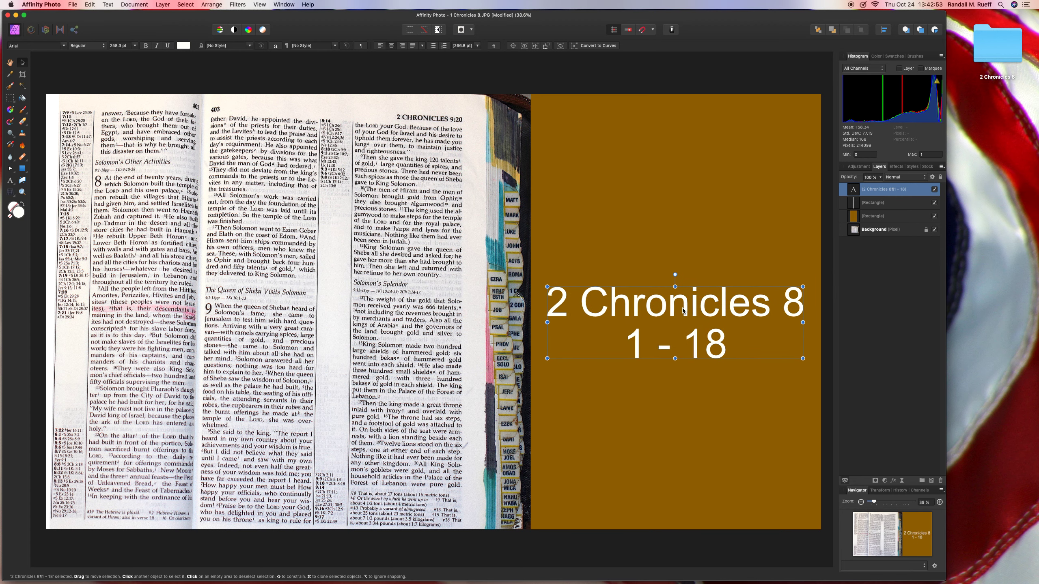
{"action": "left_click_drag", "start_coordinate": [683, 309], "coordinate": [685, 312]}
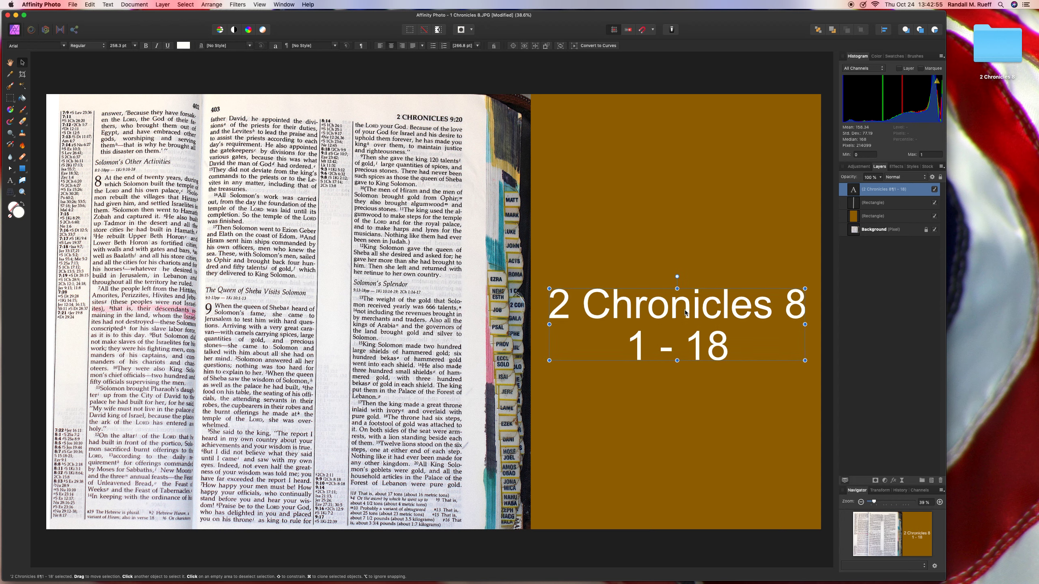
{"action": "left_click", "coordinate": [621, 68]}
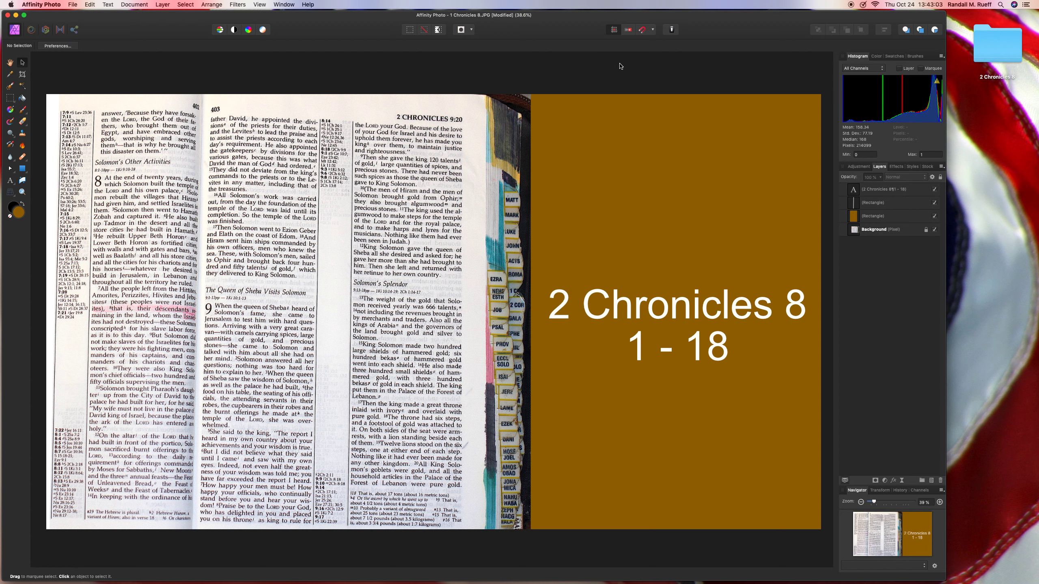
Step: Save flattened, then draw a slightly tilted brown rectangle over the right side from mid-page
{"action": "key", "text": "super+s"}
{"action": "left_click", "coordinate": [512, 188]}
{"action": "left_click", "coordinate": [25, 171]}
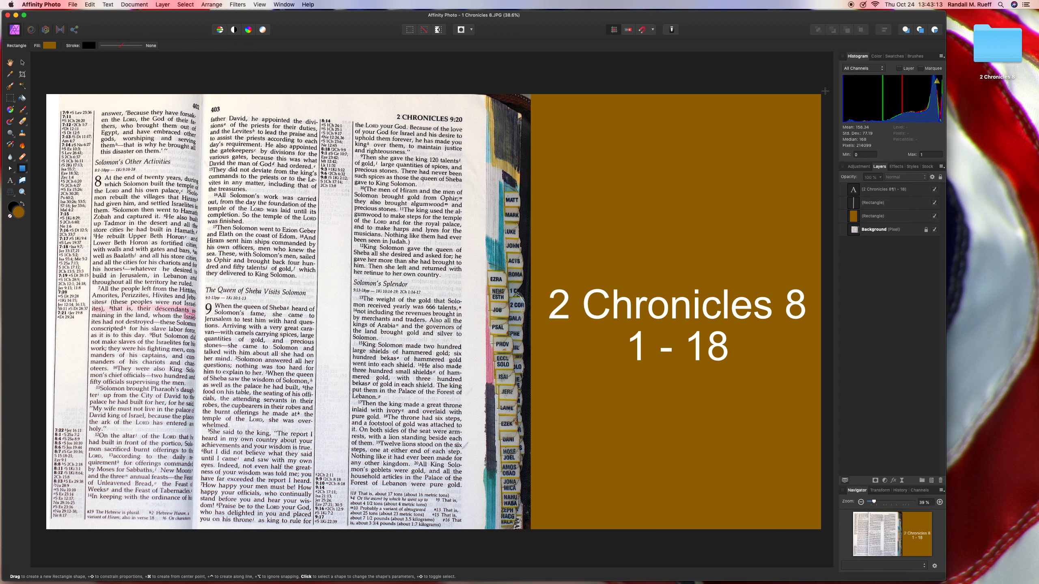
{"action": "mouse_move", "coordinate": [824, 91]}
{"action": "left_mouse_down"}
{"action": "mouse_move", "coordinate": [395, 416]}
{"action": "mouse_move", "coordinate": [349, 533]}
{"action": "left_mouse_up"}
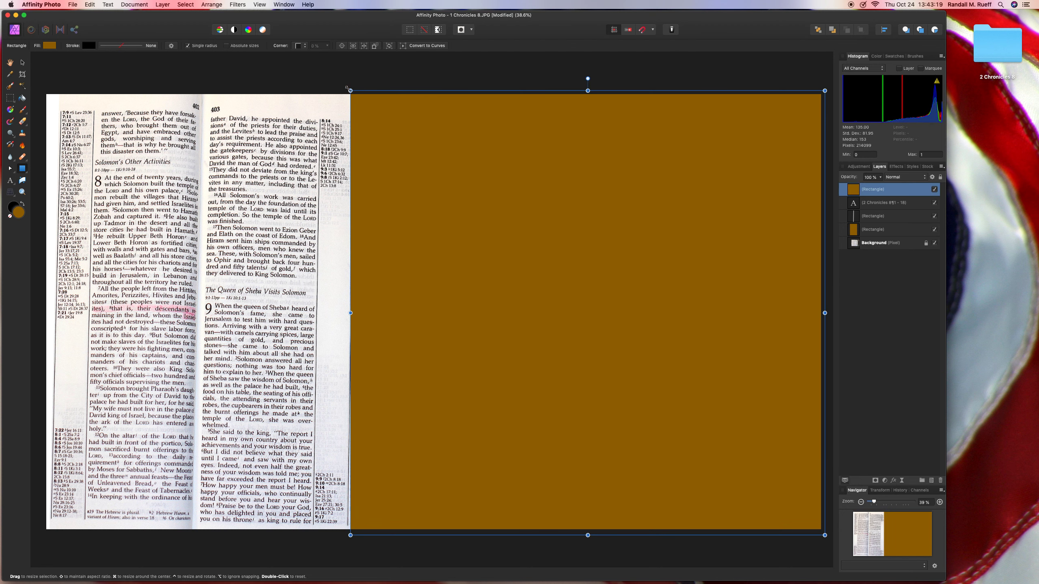
{"action": "left_click_drag", "start_coordinate": [351, 88], "coordinate": [353, 87]}
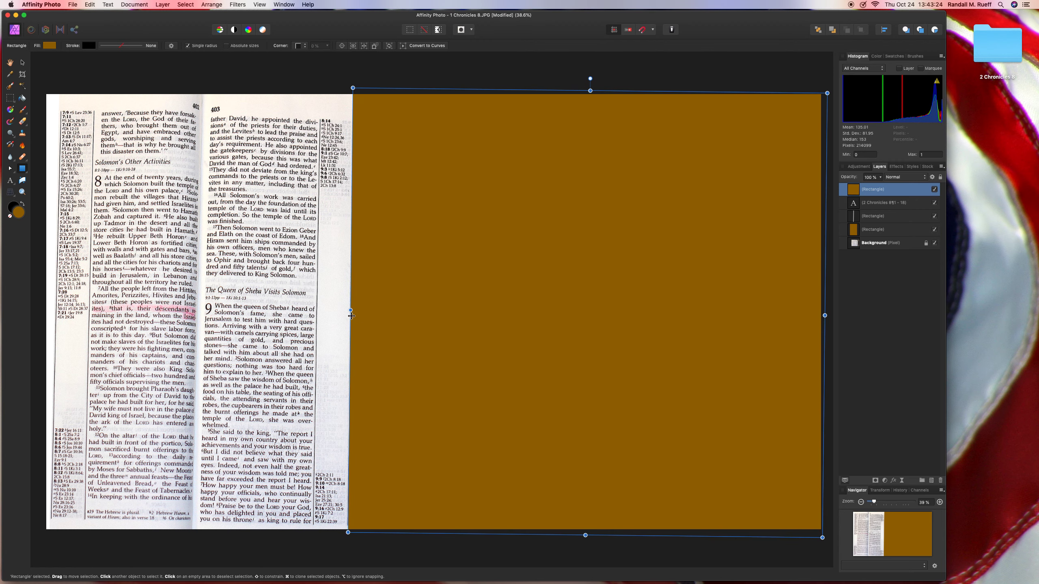
{"action": "left_click_drag", "start_coordinate": [351, 310], "coordinate": [353, 310]}
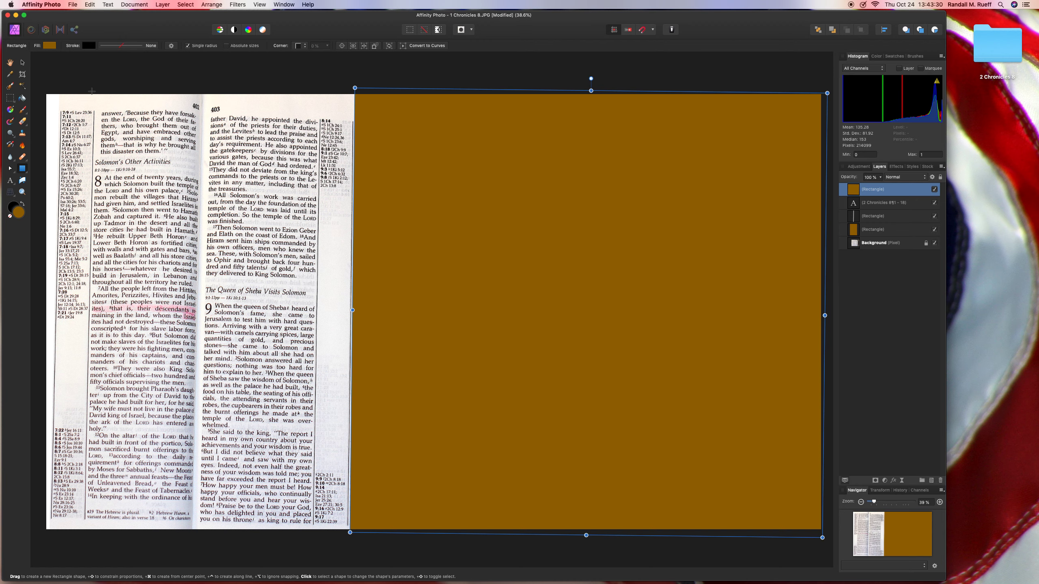
Step: Type the two-line title '2 Chronicles 8' / '1 - 18' on the panel, centre-aligned
{"action": "left_click", "coordinate": [11, 180]}
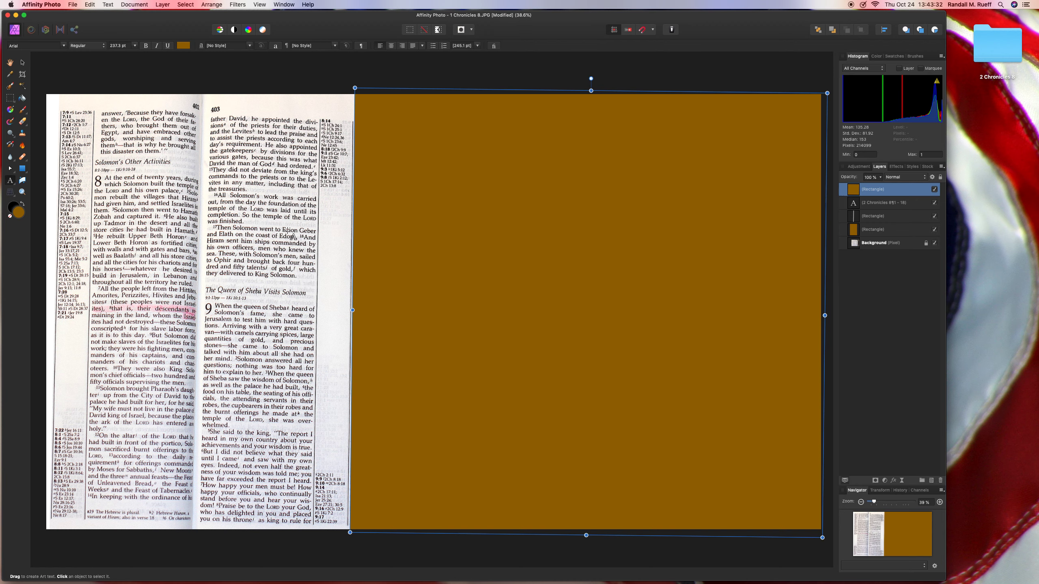
{"action": "left_click_drag", "start_coordinate": [395, 213], "coordinate": [429, 244]}
{"action": "type", "text": "2 Ch"}
{"action": "type", "text": "roni"}
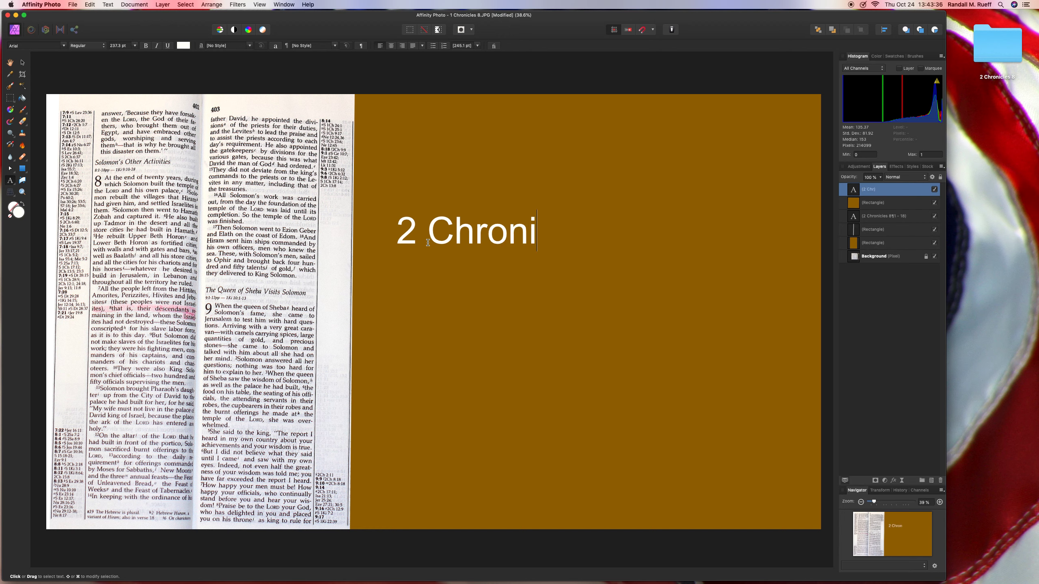
{"action": "type", "text": "cles "}
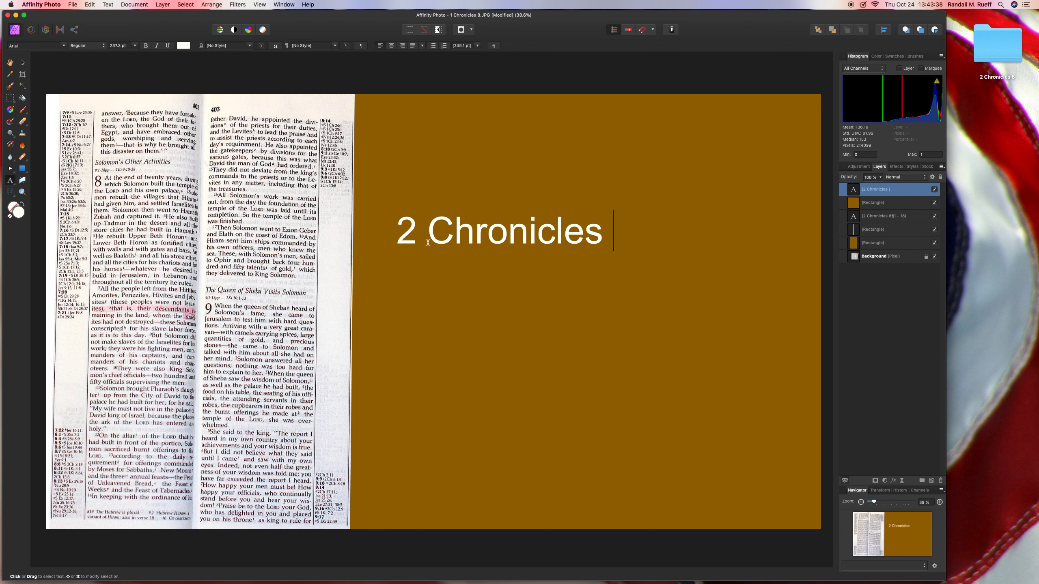
{"action": "type", "text": "8"}
{"action": "key", "text": "Return"}
{"action": "type", "text": "1 - "}
{"action": "type", "text": "18"}
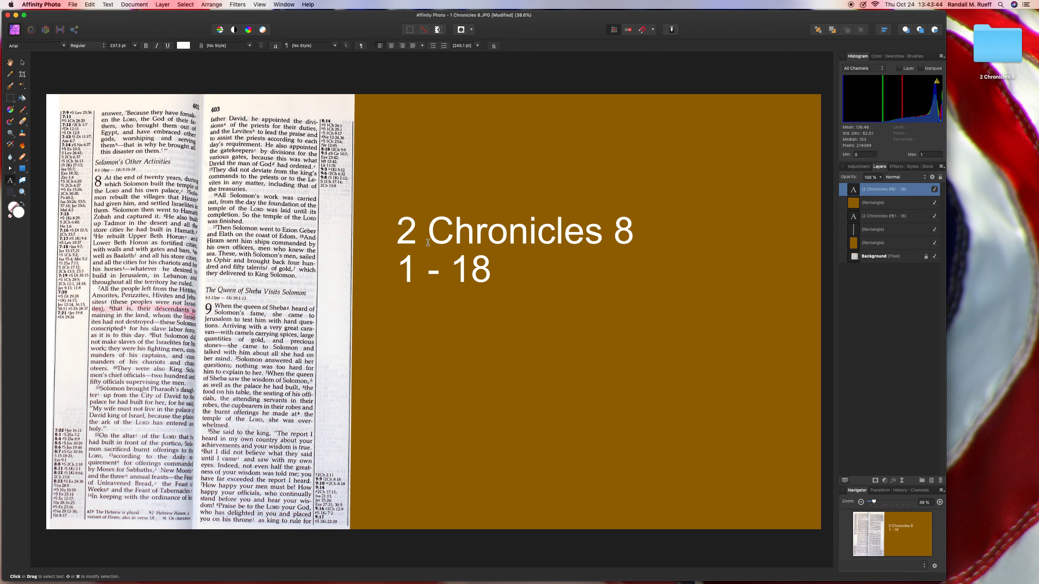
{"action": "key", "text": "super+a"}
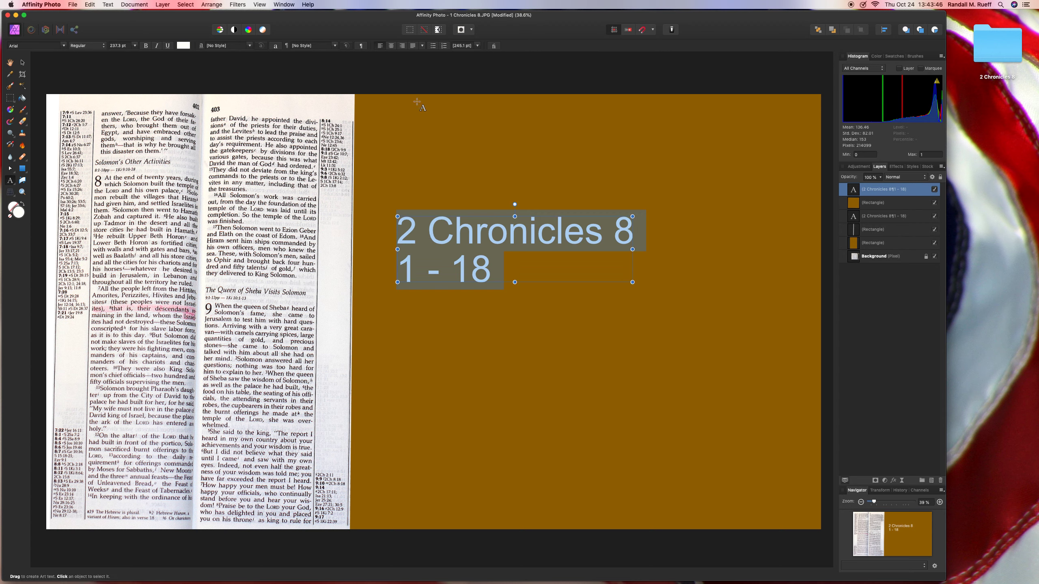
{"action": "left_click", "coordinate": [391, 46]}
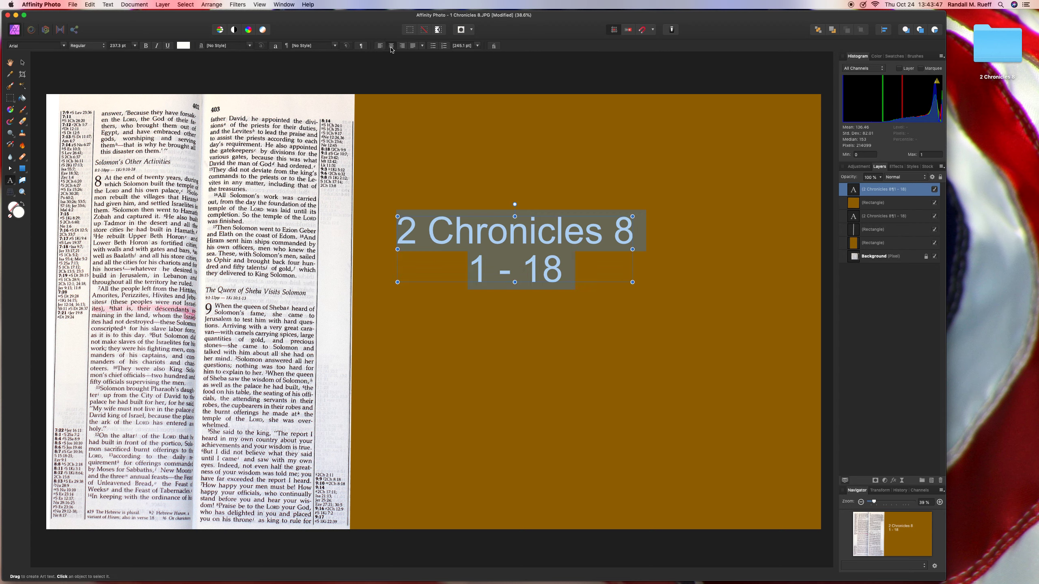
Step: Reposition the title on the brown panel and enlarge it
{"action": "left_click", "coordinate": [22, 63]}
{"action": "left_click_drag", "start_coordinate": [564, 248], "coordinate": [530, 241]}
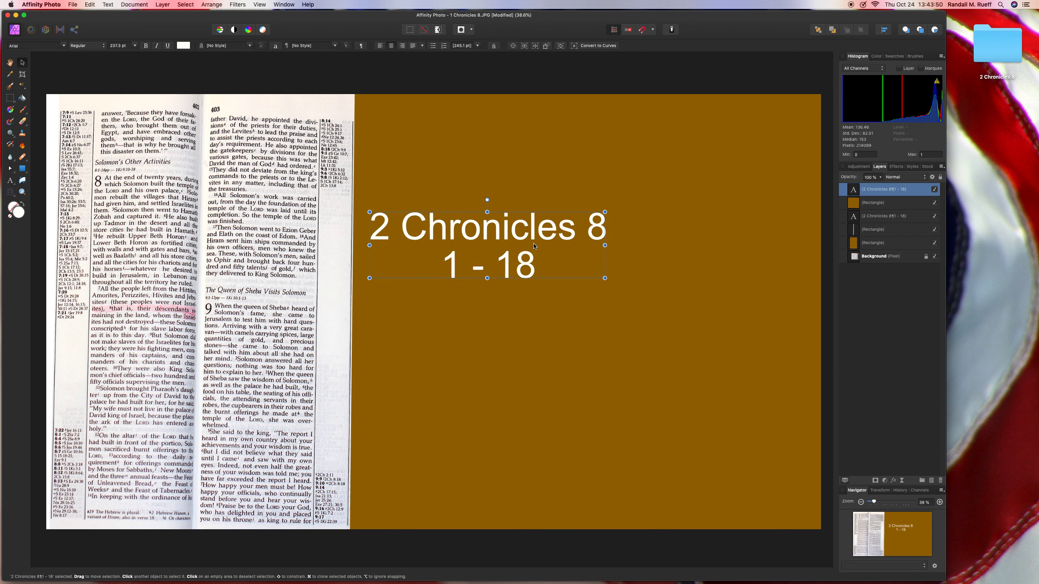
{"action": "mouse_move", "coordinate": [600, 275]}
{"action": "left_mouse_down"}
{"action": "mouse_move", "coordinate": [669, 307]}
{"action": "mouse_move", "coordinate": [798, 335]}
{"action": "left_mouse_up"}
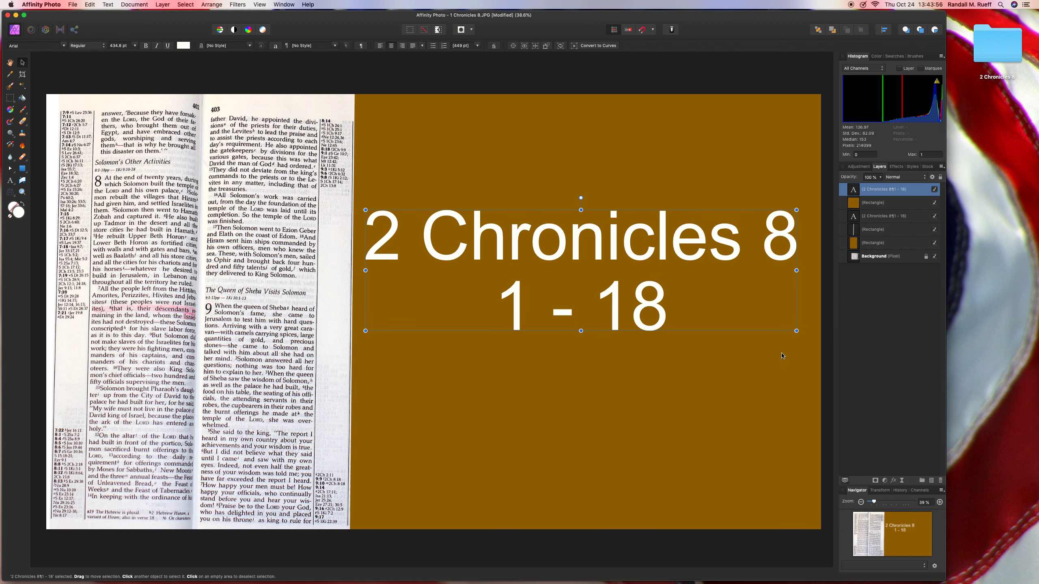
{"action": "left_click_drag", "start_coordinate": [662, 253], "coordinate": [670, 290]}
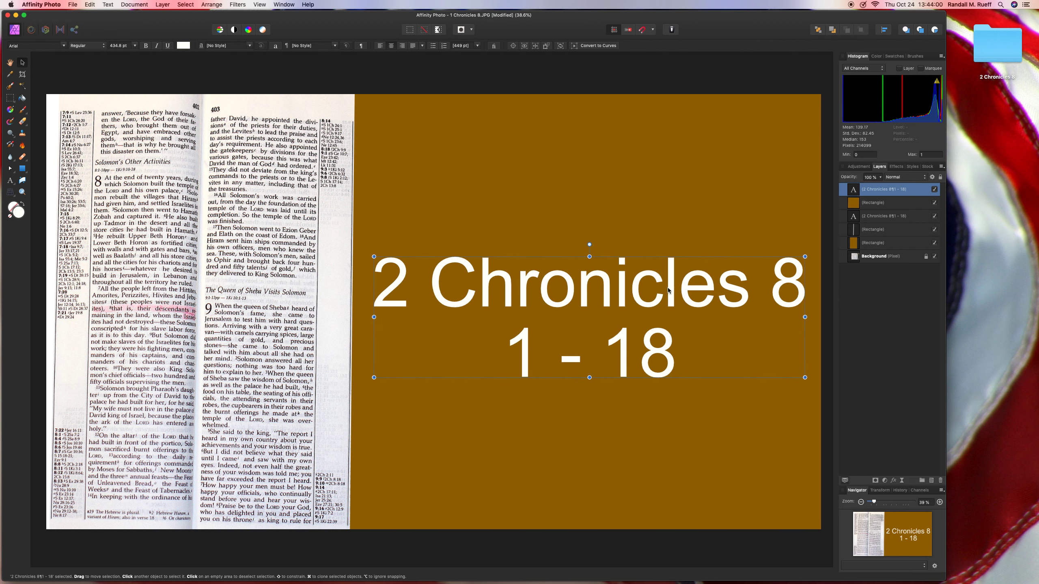
{"action": "left_click", "coordinate": [552, 80]}
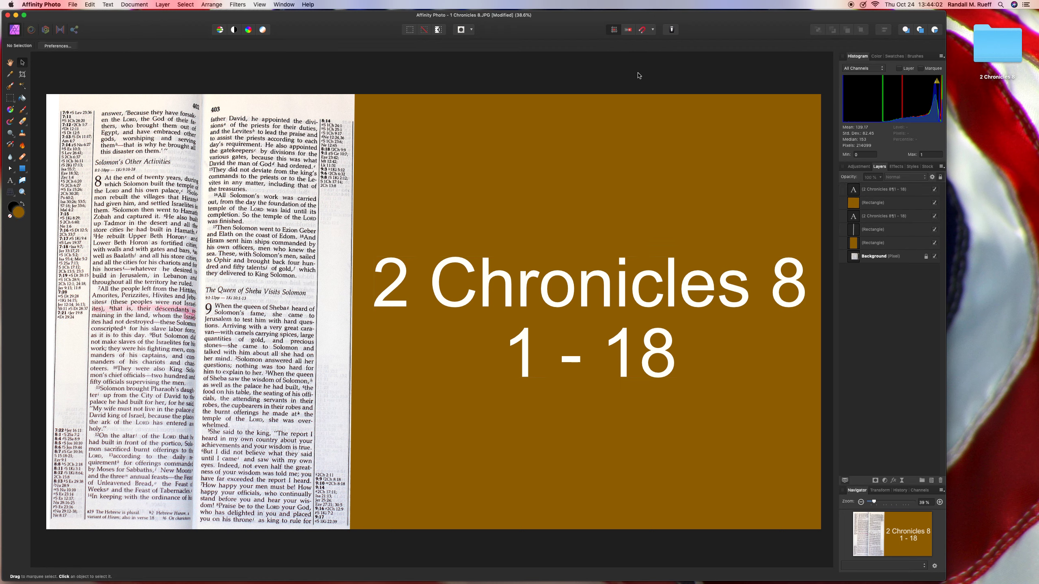
Step: Save the image flattened and quit Affinity Photo
{"action": "key", "text": "super+w"}
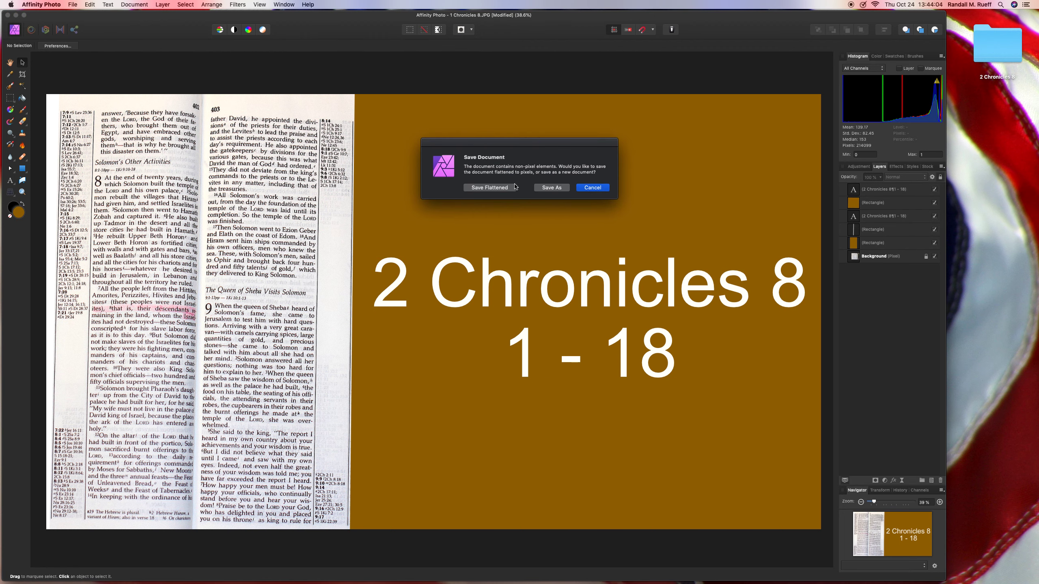
{"action": "left_click", "coordinate": [513, 186]}
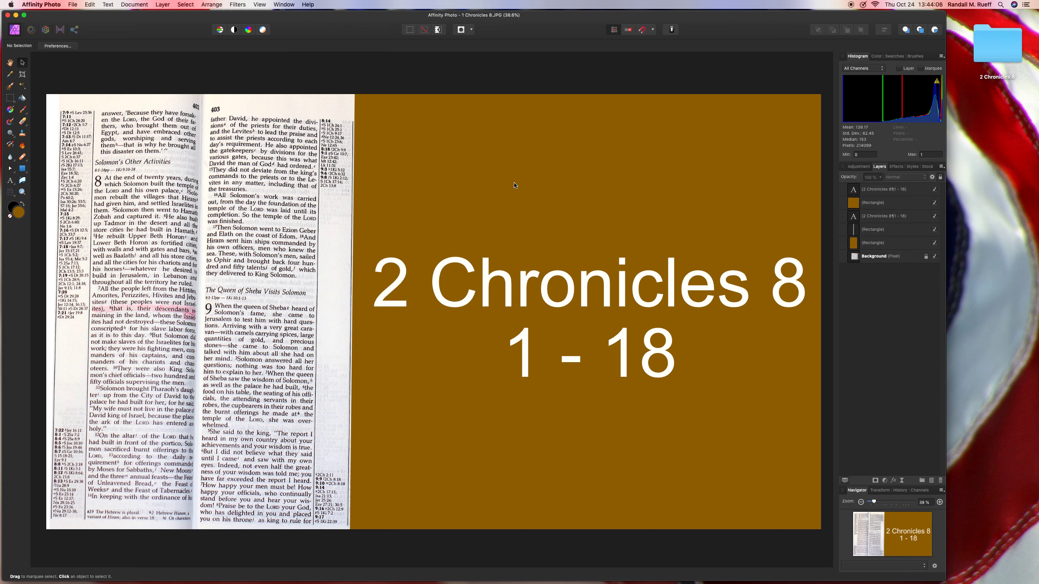
{"action": "key", "text": "super+q"}
Step: Open the 2 Chronicles 8 folder and view, then close, the 1 Chronicles 8 image's Get Info window
{"action": "double_click", "coordinate": [992, 59]}
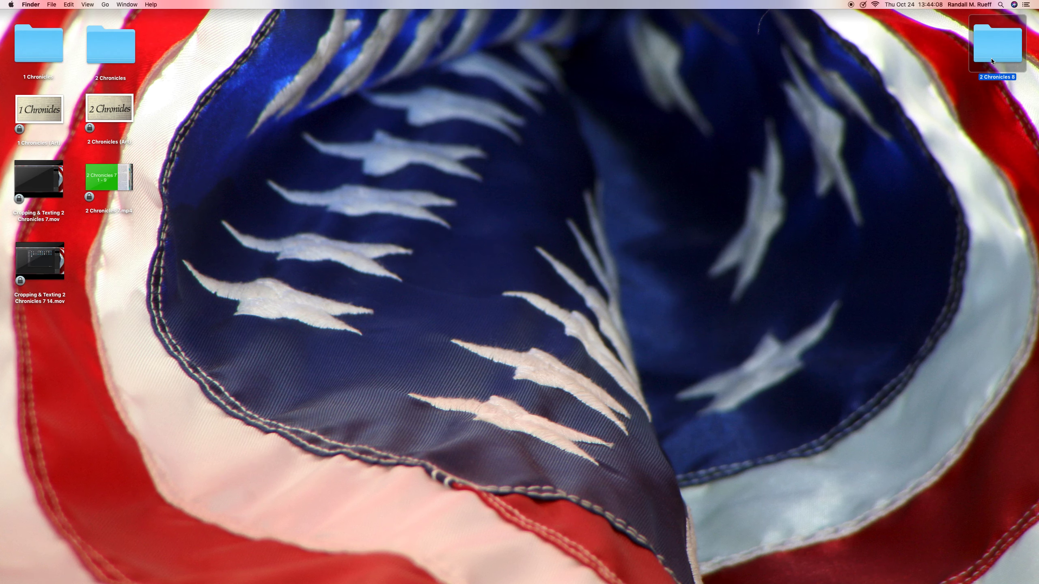
{"action": "left_click", "coordinate": [155, 61]}
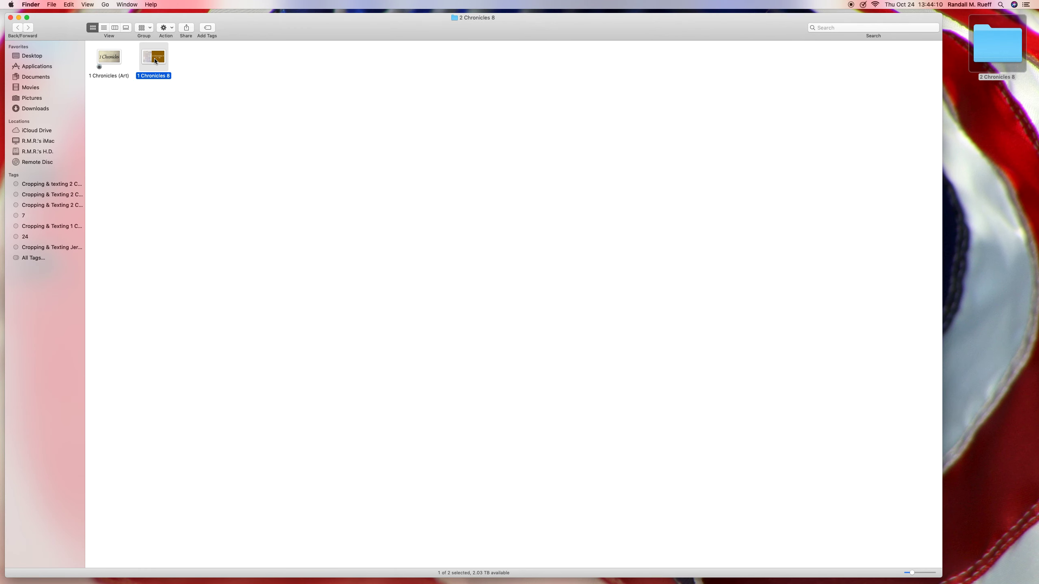
{"action": "key", "text": "super+i"}
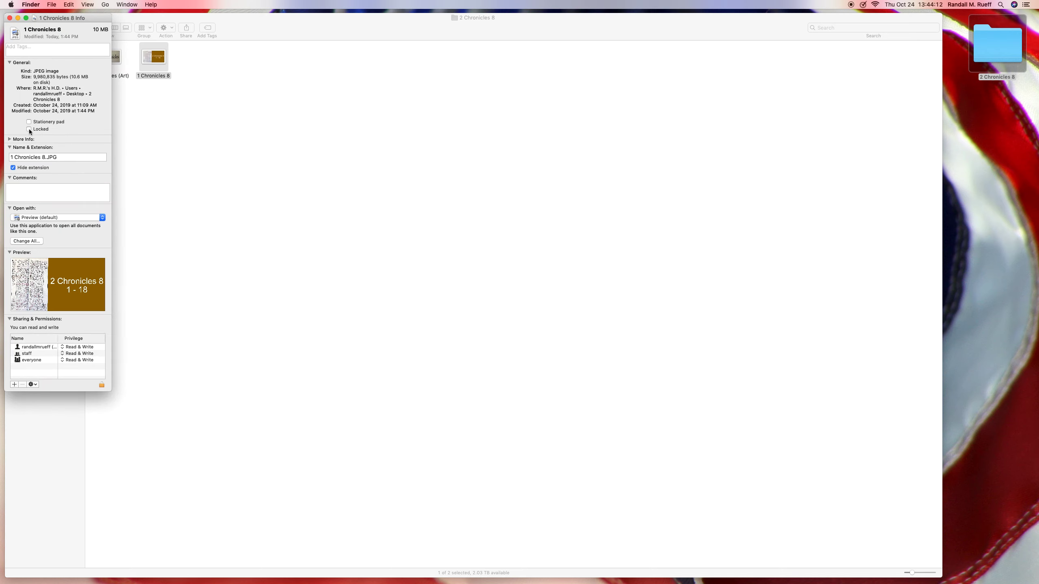
{"action": "left_click", "coordinate": [9, 18]}
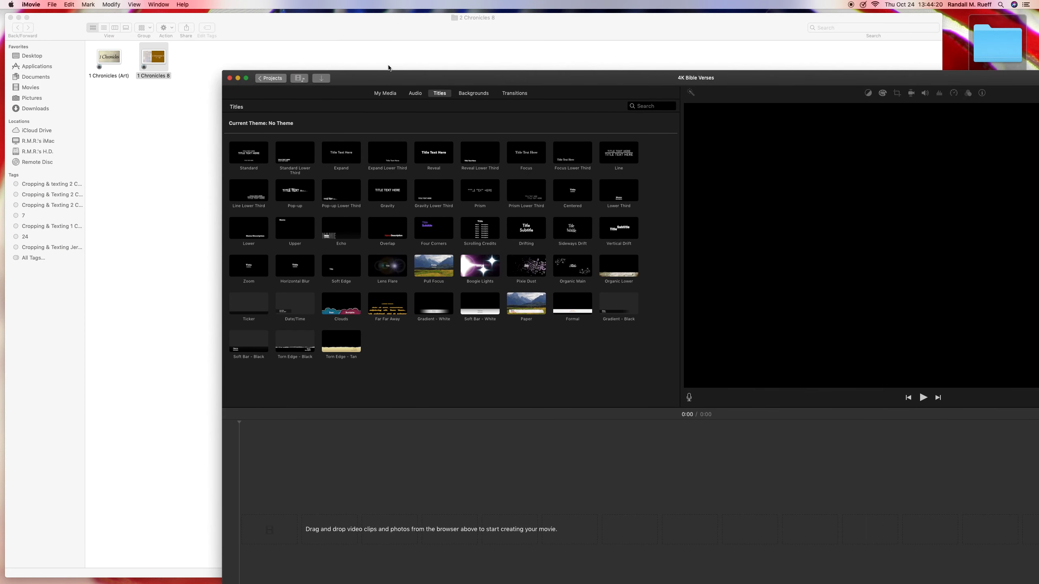
Step: Drop the 1 Chronicles 8 image into the iMovie timeline, close Finder, and maximize iMovie
{"action": "left_click_drag", "start_coordinate": [155, 58], "coordinate": [463, 493]}
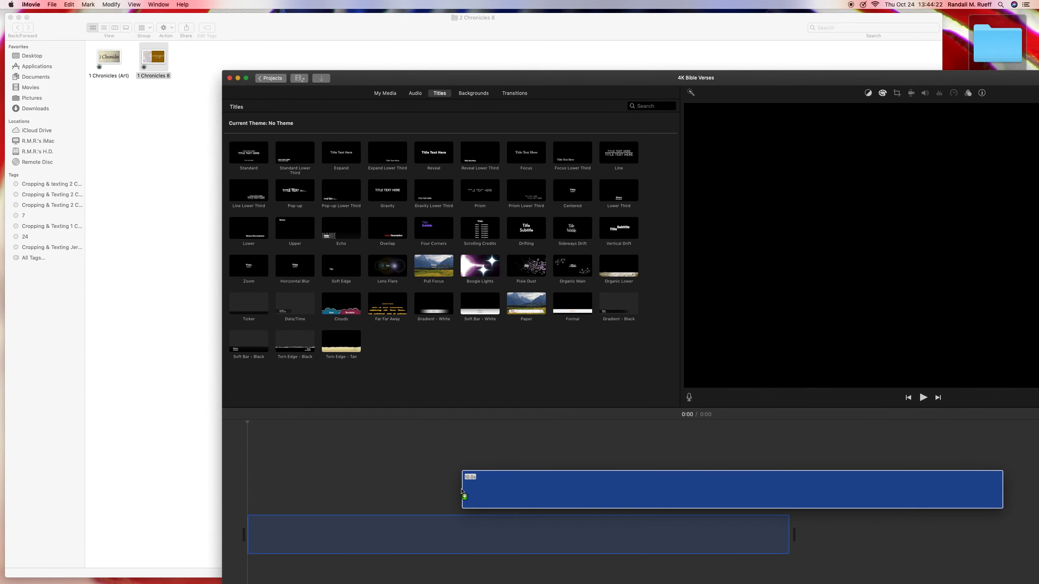
{"action": "left_click_drag", "start_coordinate": [464, 493], "coordinate": [464, 489]}
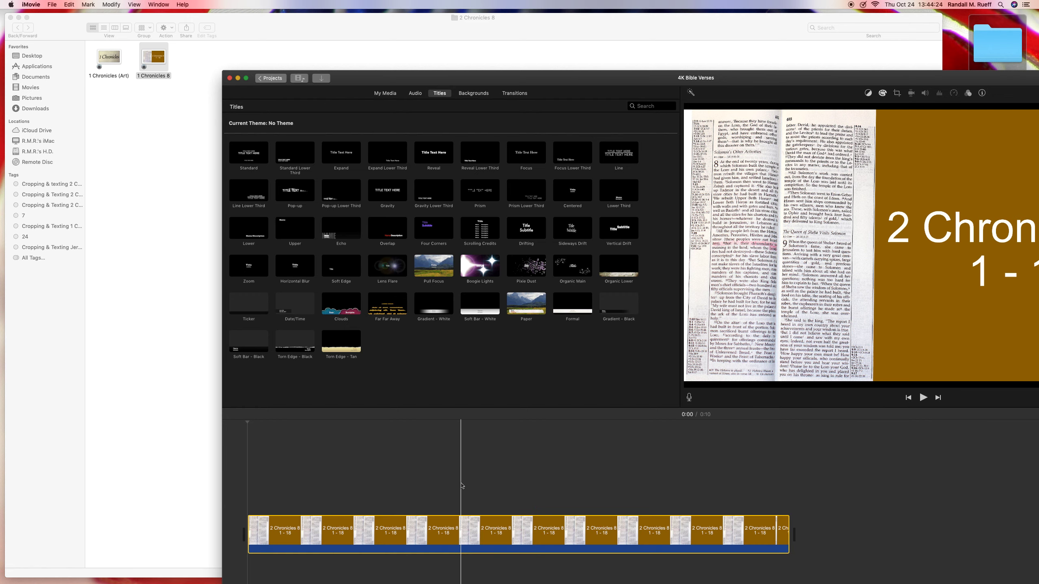
{"action": "left_click", "coordinate": [11, 18]}
{"action": "left_click", "coordinate": [246, 78]}
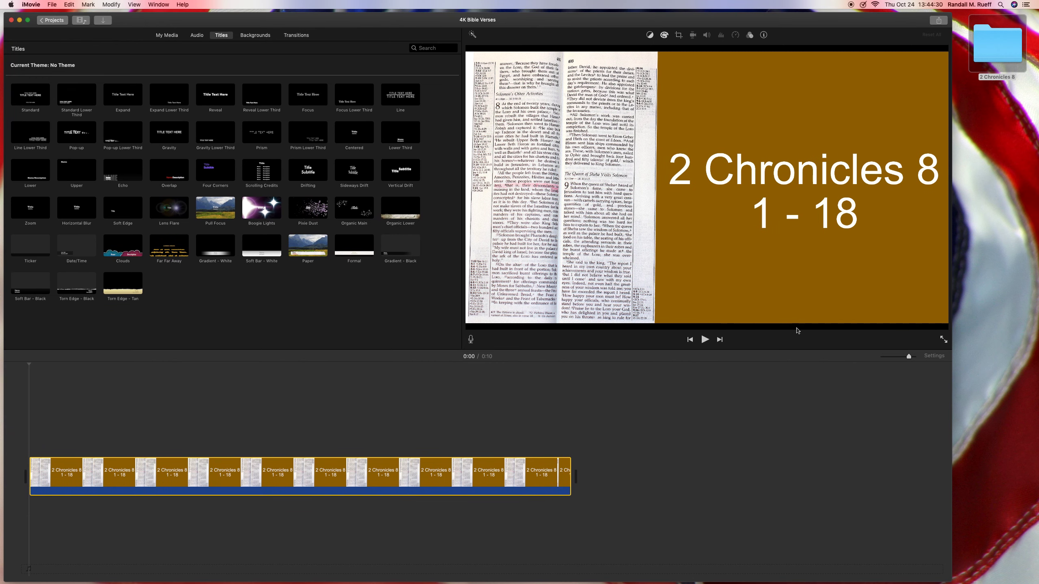
Step: Stretch the image clip to about 4:25 on the timeline, then minimize iMovie
{"action": "left_click_drag", "start_coordinate": [909, 359], "coordinate": [882, 359]}
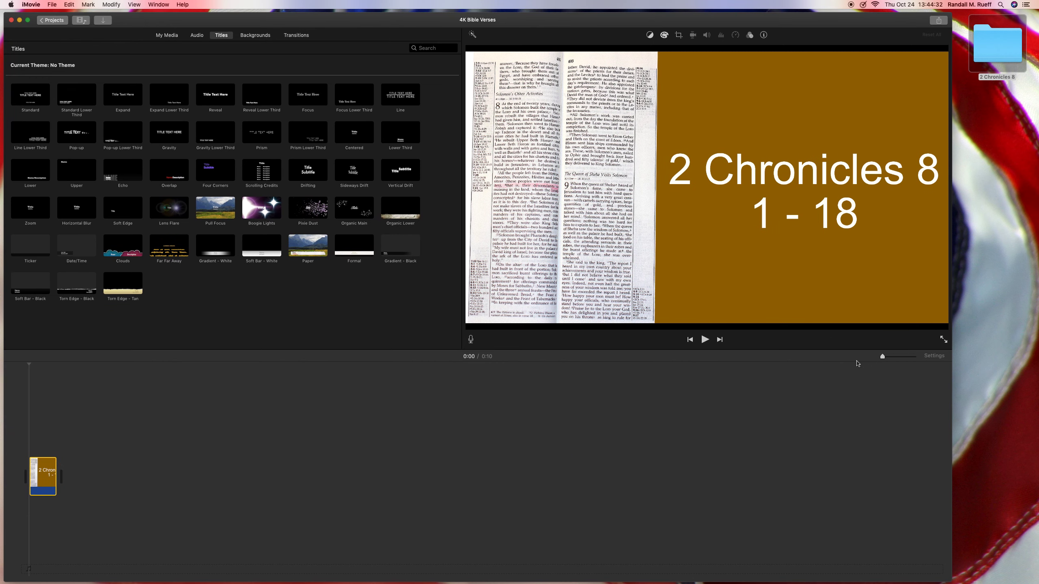
{"action": "mouse_move", "coordinate": [57, 471]}
{"action": "left_mouse_down"}
{"action": "mouse_move", "coordinate": [890, 471]}
{"action": "mouse_move", "coordinate": [915, 447]}
{"action": "left_mouse_up"}
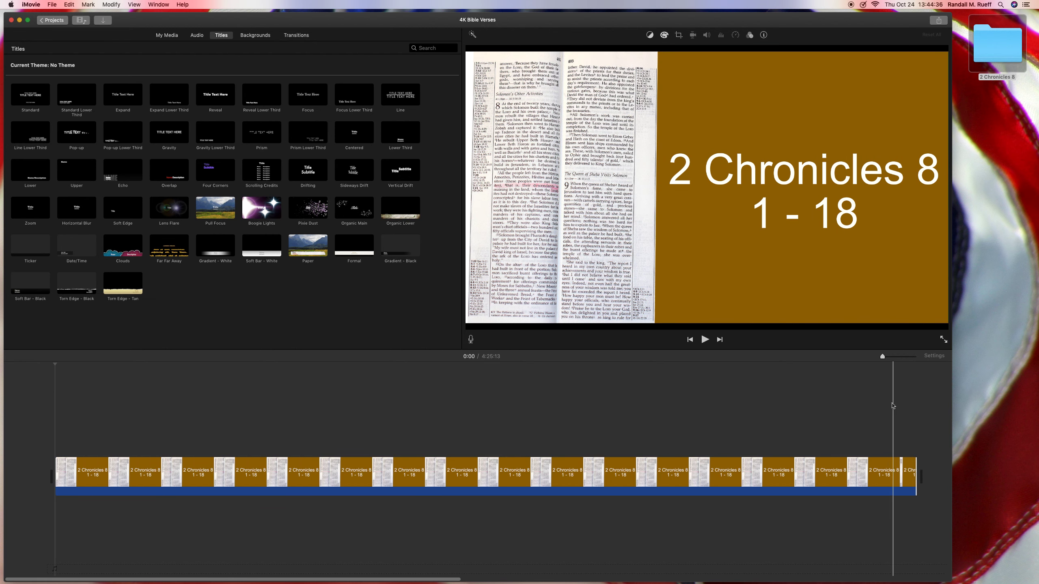
{"action": "left_click_drag", "start_coordinate": [883, 356], "coordinate": [887, 355]}
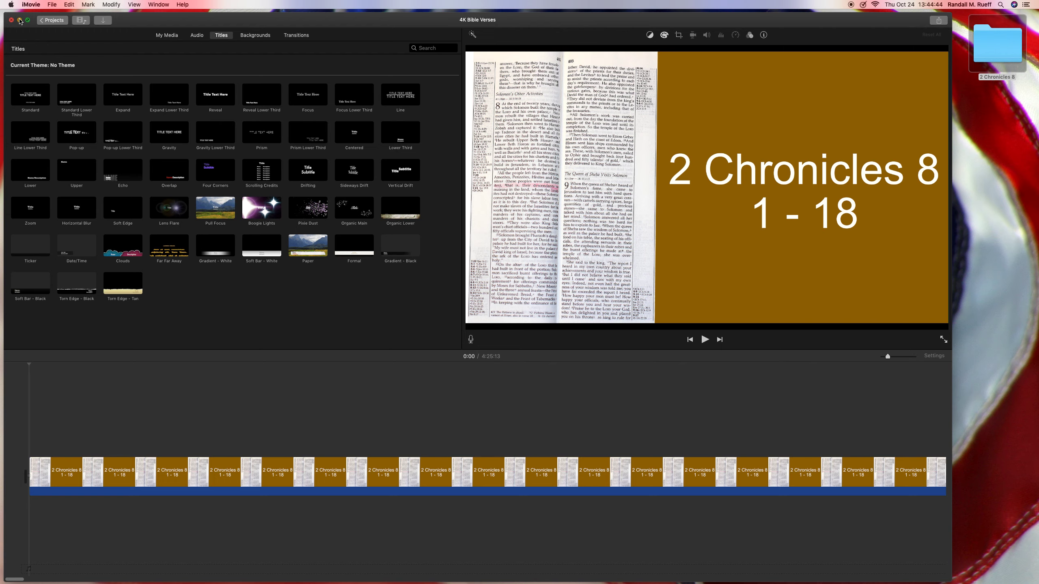
{"action": "left_click", "coordinate": [19, 21]}
Step: Select the 2 Chronicles 8 folder on the Finder desktop
{"action": "left_click", "coordinate": [1003, 46]}
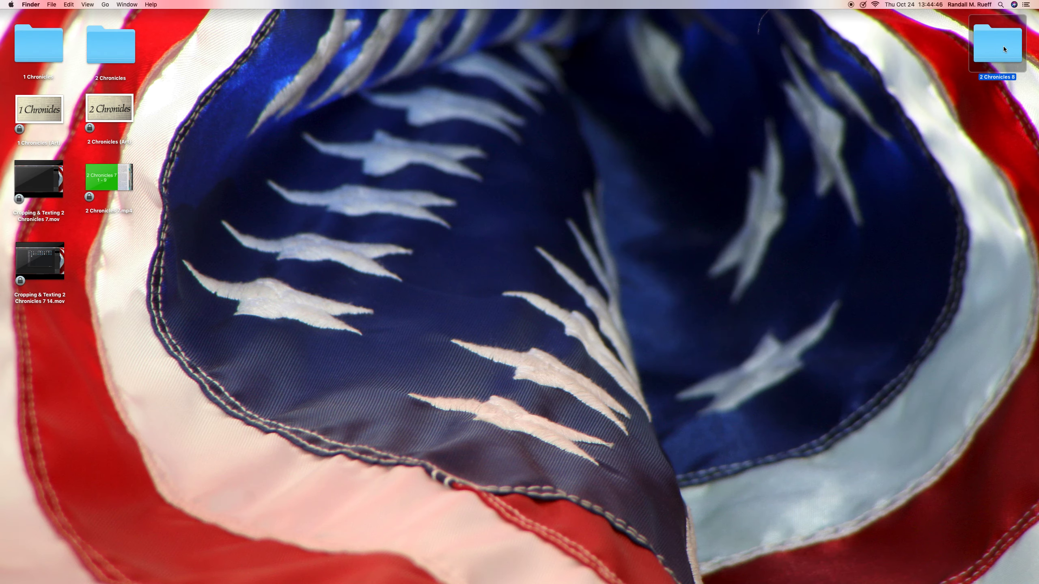